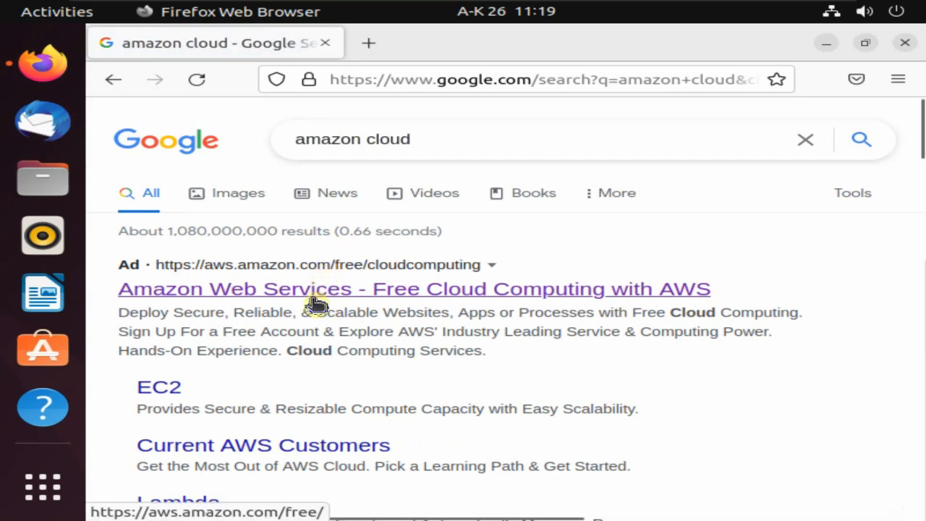
Open the 'Amazon Web Services - Free Cloud Computing with AWS' result and continue via Create a Free Account.
{"action": "left_click", "coordinate": [319, 296]}
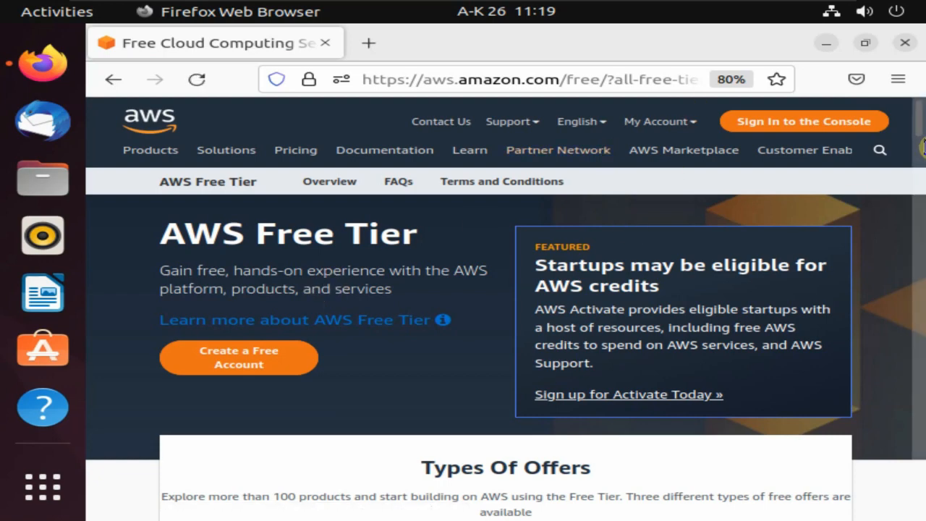
{"action": "scroll", "coordinate": [921, 150], "scroll_direction": "down", "scroll_amount": 1}
{"action": "scroll", "coordinate": [921, 151], "scroll_direction": "up", "scroll_amount": 1}
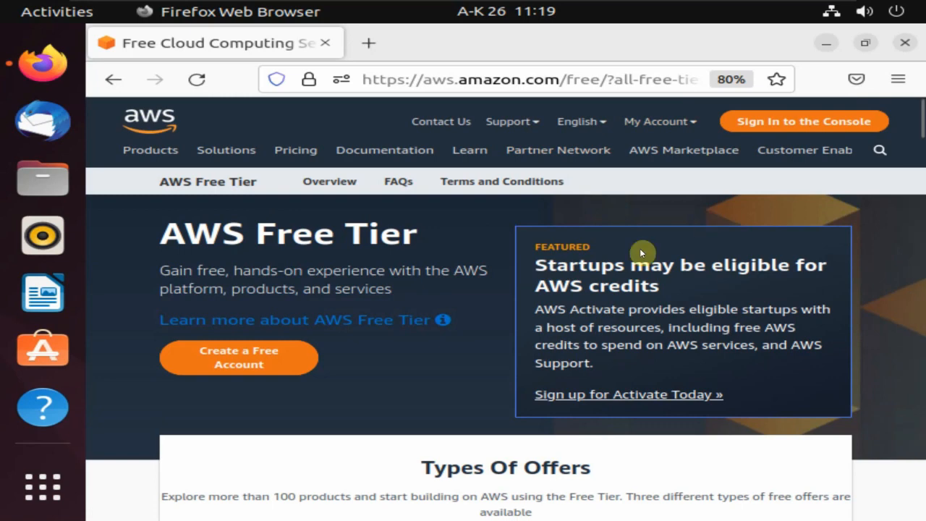
{"action": "left_click", "coordinate": [272, 370]}
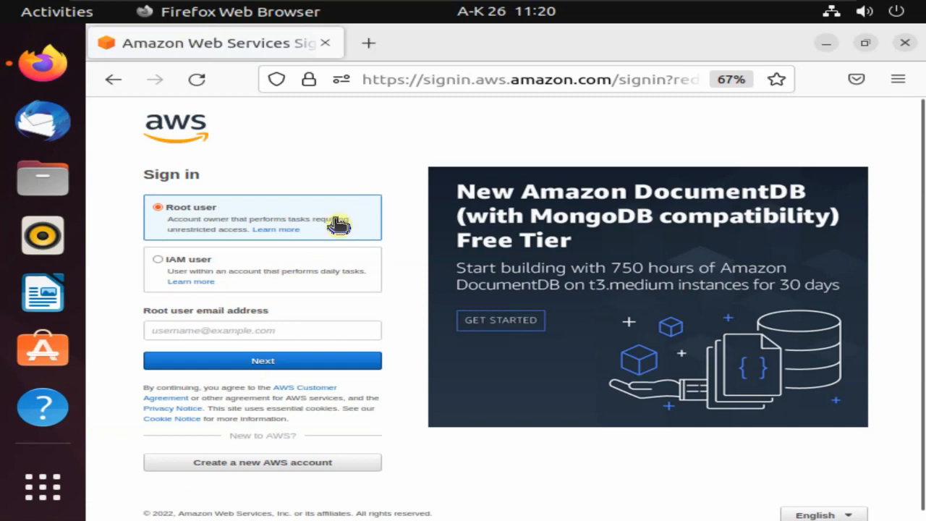
Sign in as root user with the account e-mail, captcha characters and password, declining to save the login.
{"action": "left_click", "coordinate": [201, 326]}
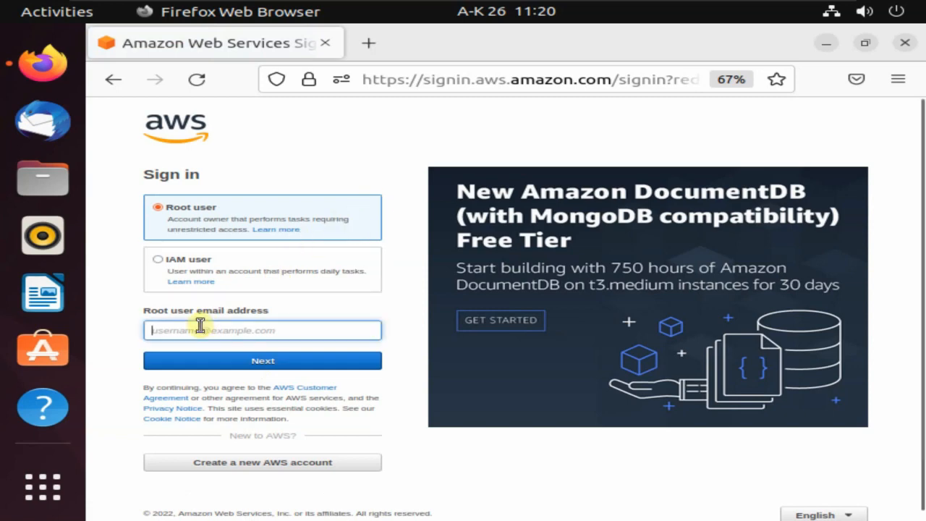
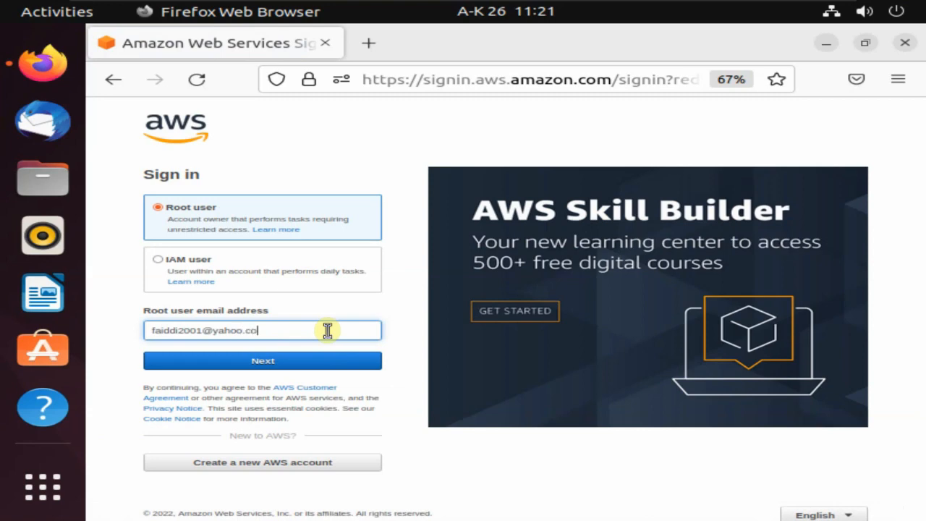
{"action": "left_click", "coordinate": [322, 360]}
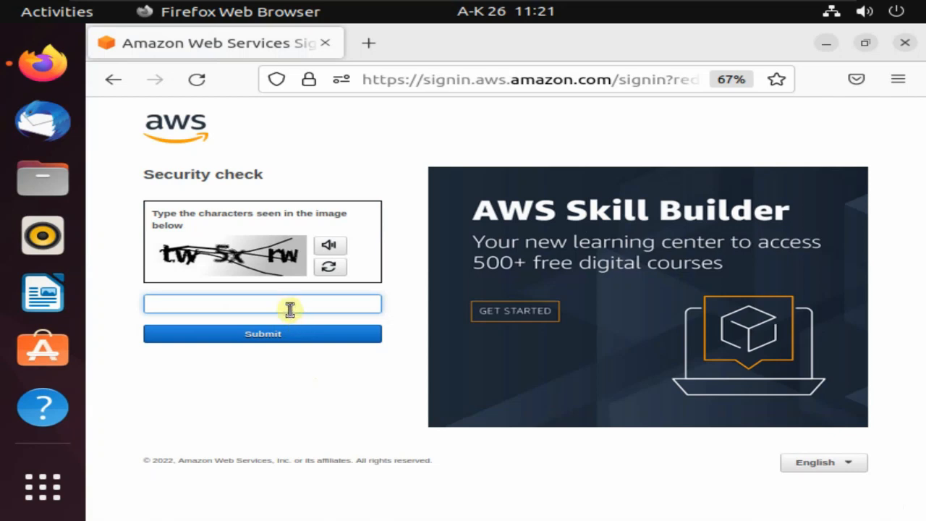
{"action": "type", "text": "tw5xrw"}
{"action": "left_click", "coordinate": [294, 337]}
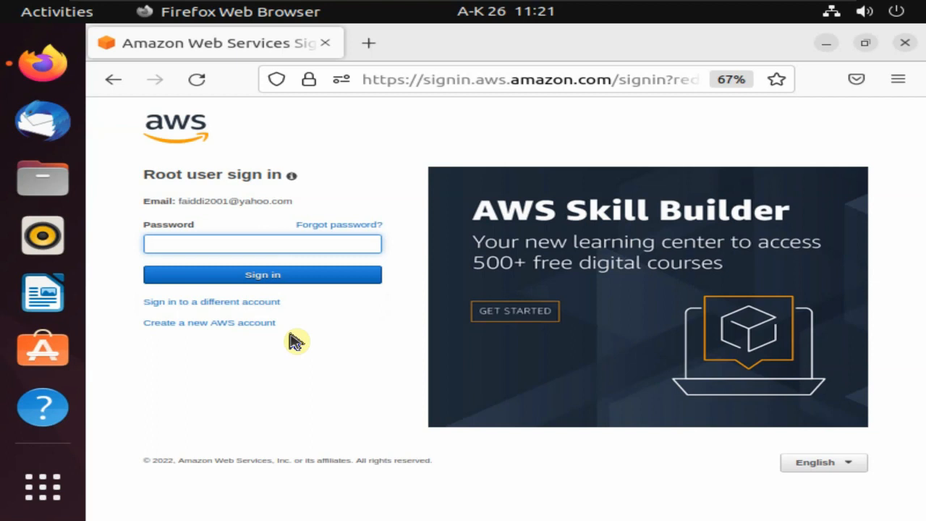
{"action": "type", "text": "•"}
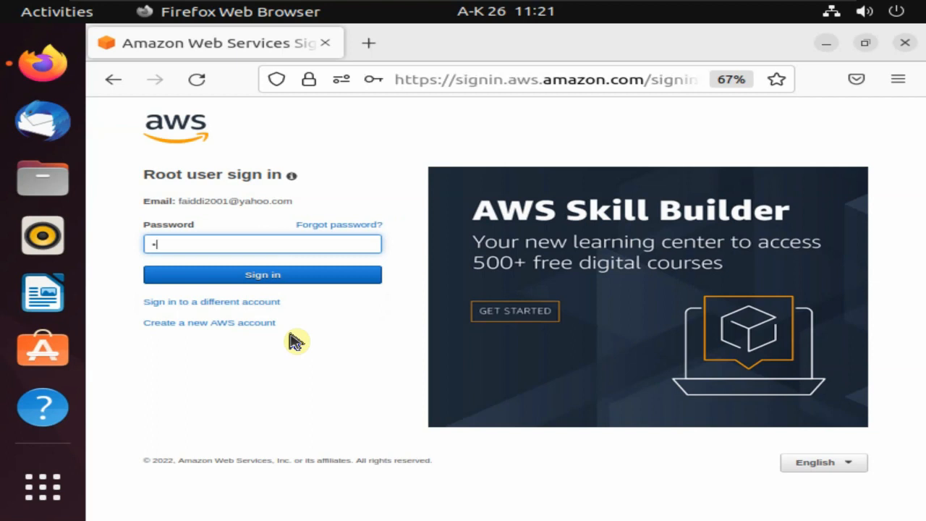
{"action": "type", "text": "•••••••••••"}
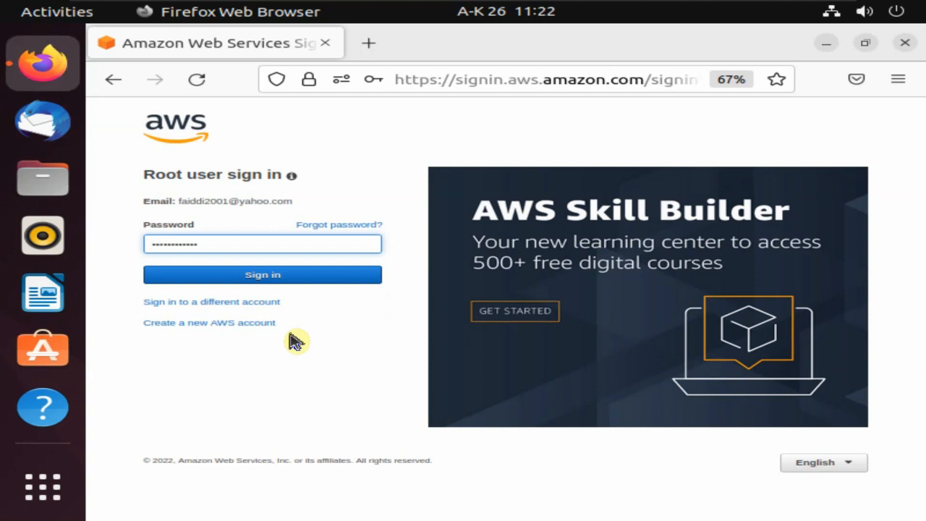
{"action": "type", "text": "••••"}
{"action": "left_click", "coordinate": [285, 275]}
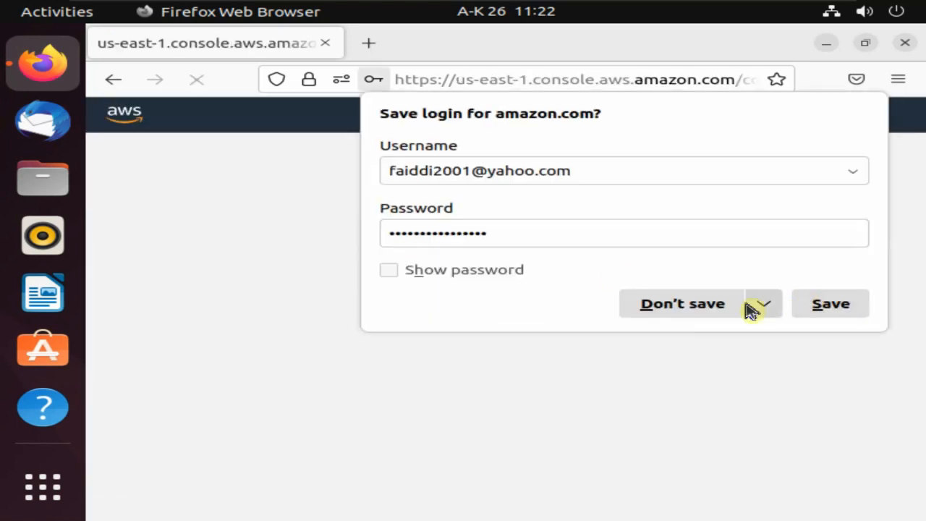
{"action": "left_click", "coordinate": [709, 310]}
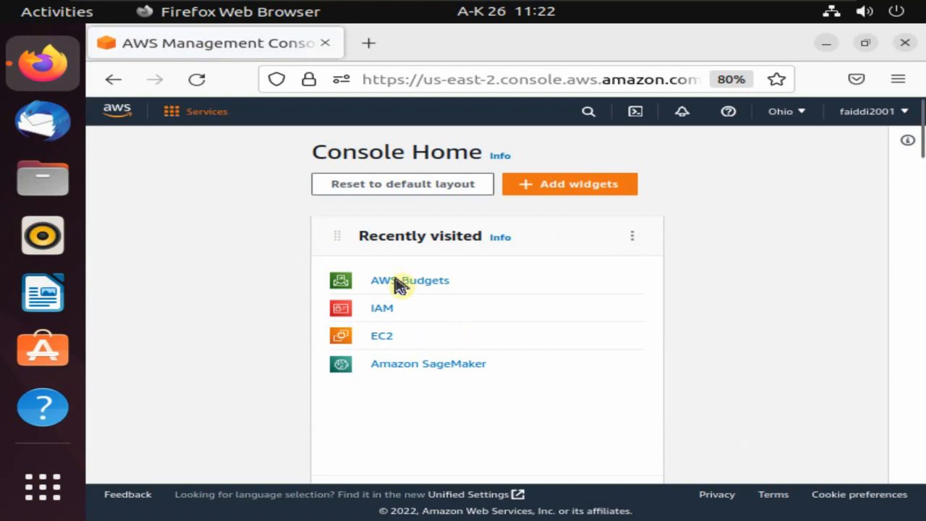
Search the console for 'ec2' and open the EC2 – Virtual Servers service.
{"action": "left_click", "coordinate": [176, 120]}
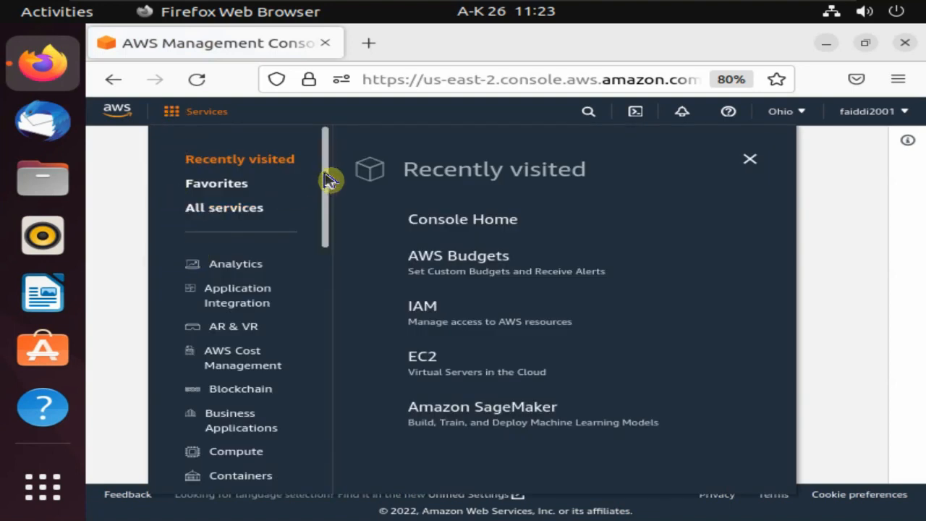
{"action": "left_click_drag", "start_coordinate": [327, 180], "coordinate": [320, 203]}
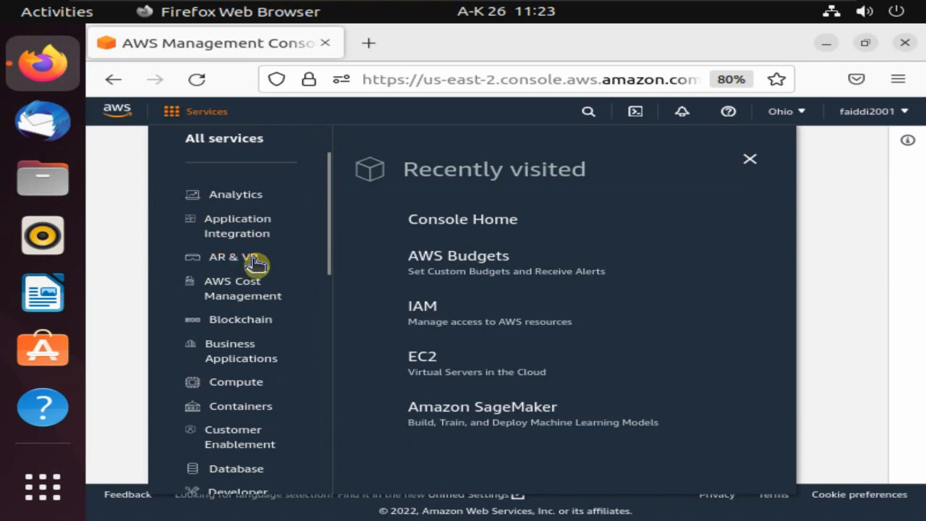
{"action": "left_click_drag", "start_coordinate": [332, 222], "coordinate": [320, 364]}
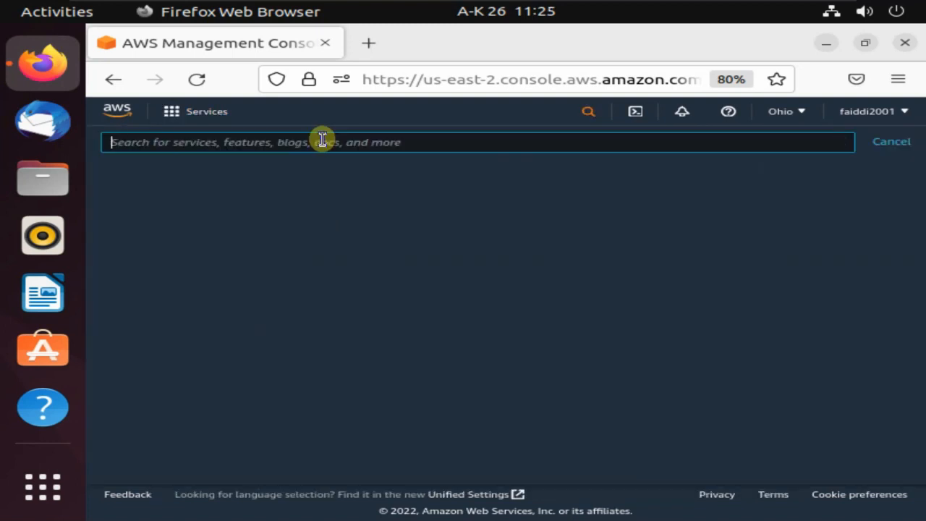
{"action": "type", "text": "ec2"}
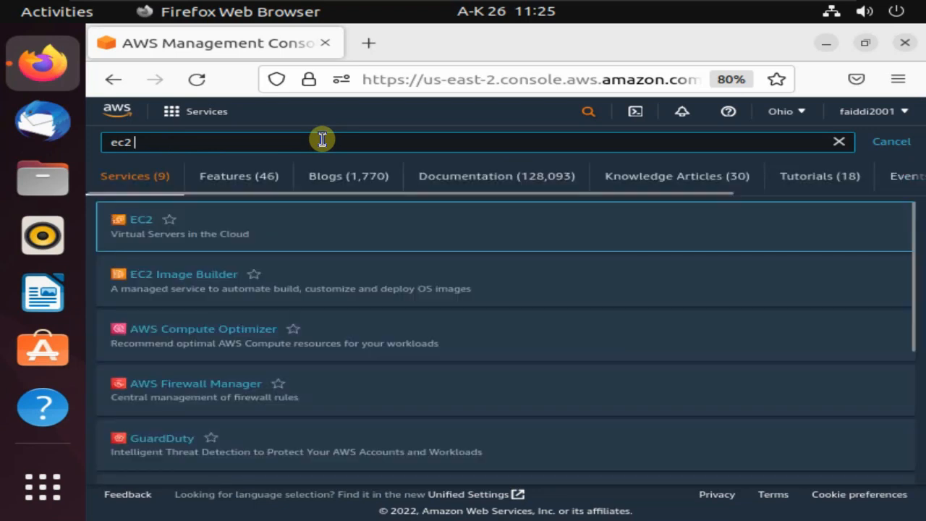
{"action": "left_click", "coordinate": [144, 229]}
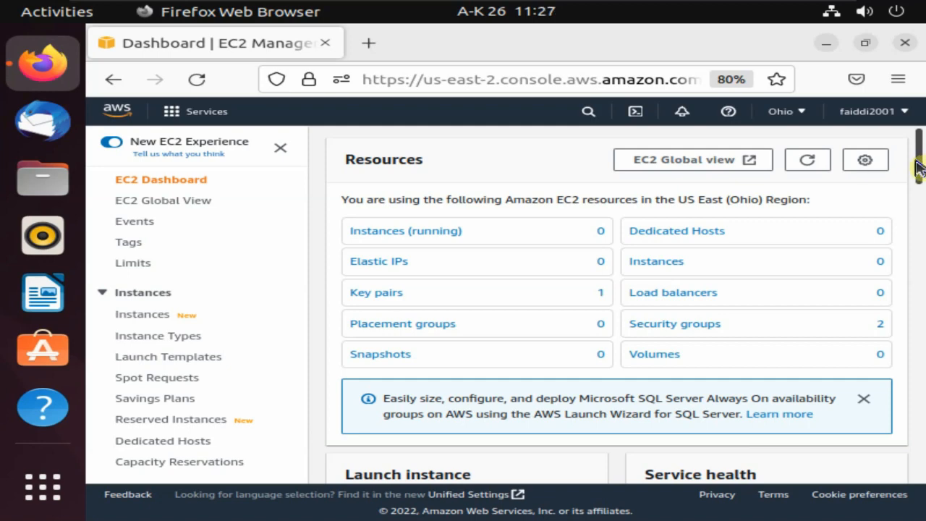
Begin Launch instance from the EC2 dashboard and enter CSDFR as the instance name.
{"action": "left_click_drag", "start_coordinate": [921, 160], "coordinate": [923, 217]}
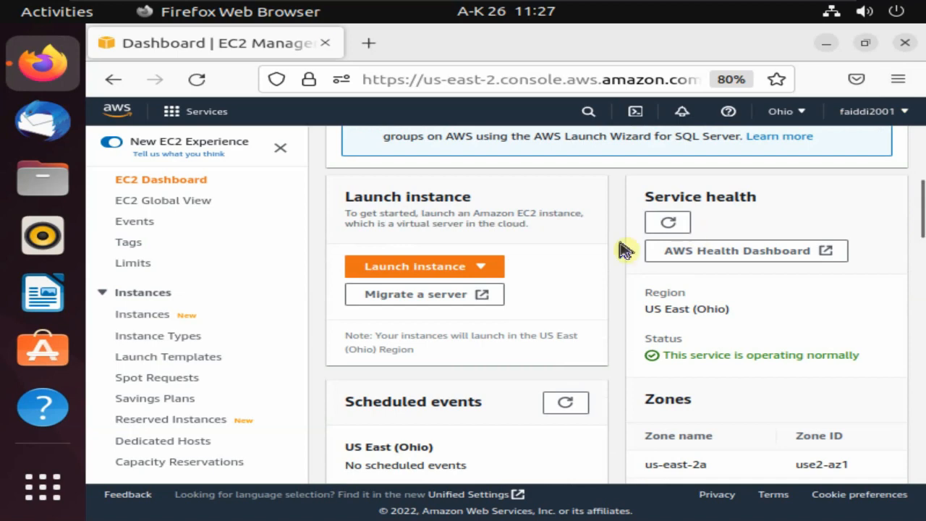
{"action": "left_click", "coordinate": [430, 269]}
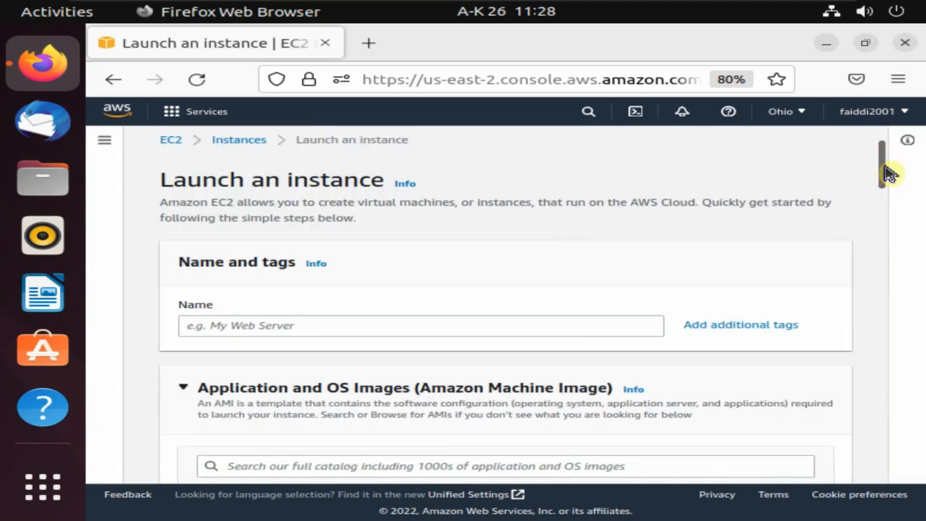
{"action": "left_click_drag", "start_coordinate": [889, 172], "coordinate": [888, 182]}
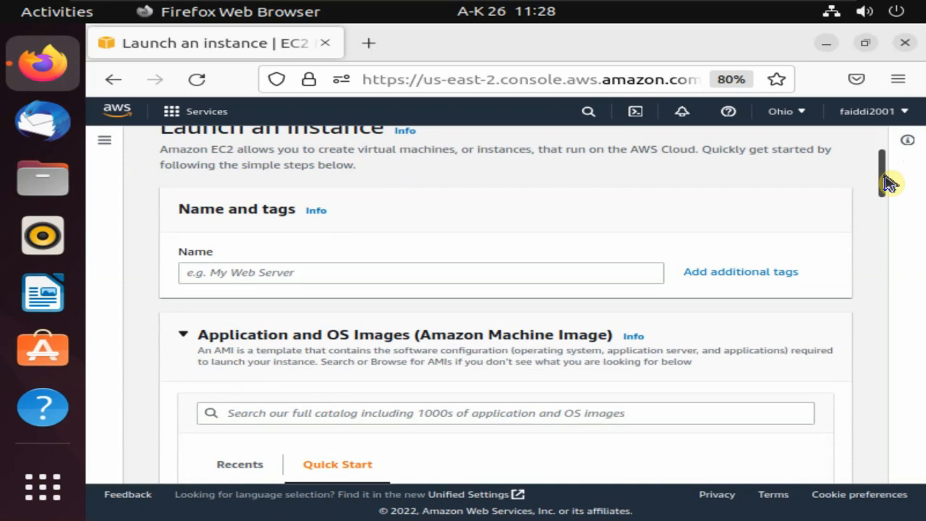
{"action": "left_click", "coordinate": [612, 267]}
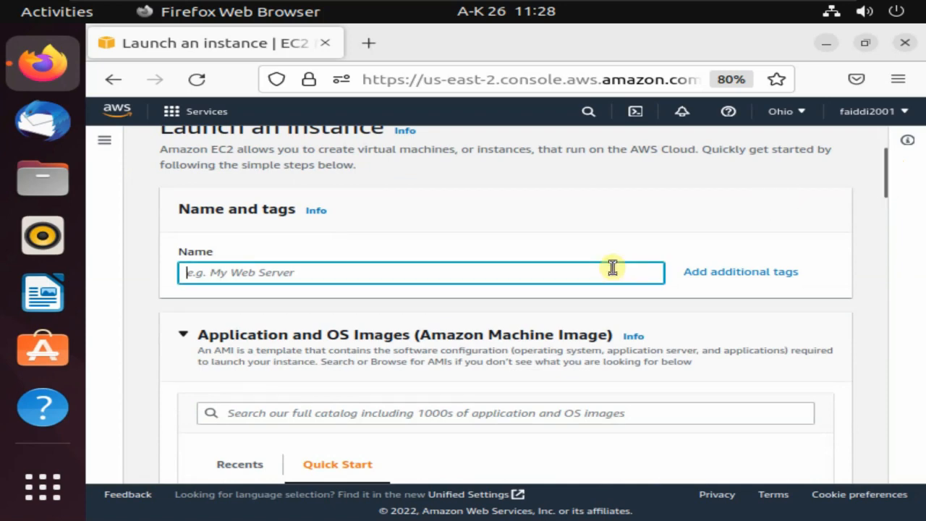
{"action": "type", "text": "CSDF"}
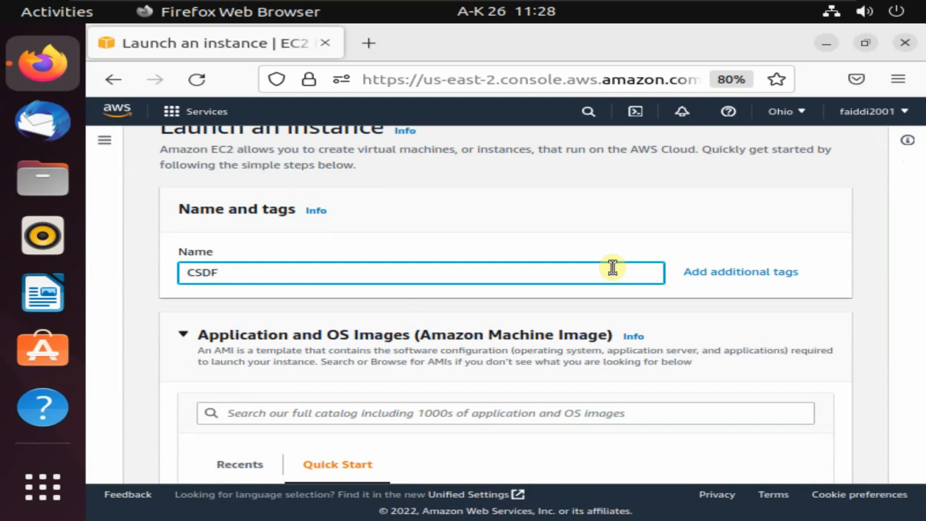
{"action": "type", "text": "R"}
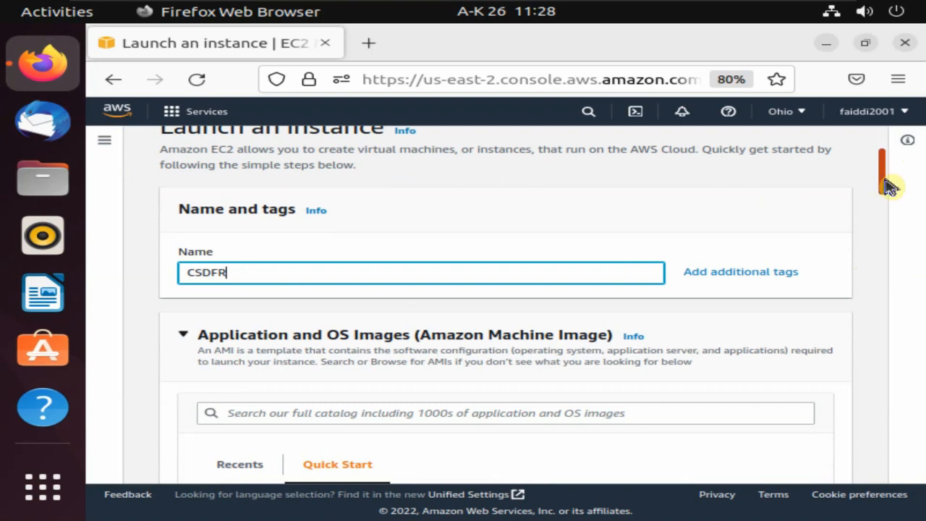
{"action": "left_click_drag", "start_coordinate": [884, 181], "coordinate": [880, 217]}
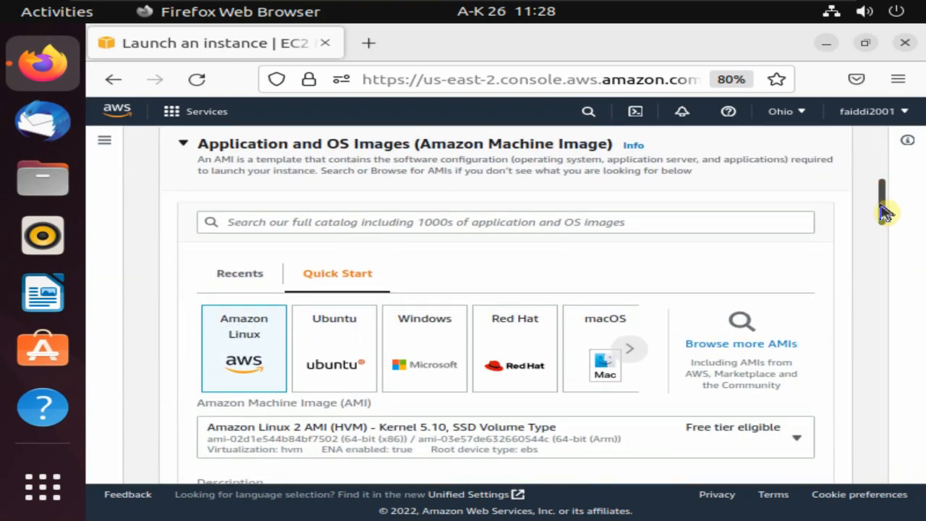
Browse the other OS images, leaving Amazon Linux 2 AMI (free tier eligible) selected.
{"action": "left_click_drag", "start_coordinate": [883, 207], "coordinate": [881, 219]}
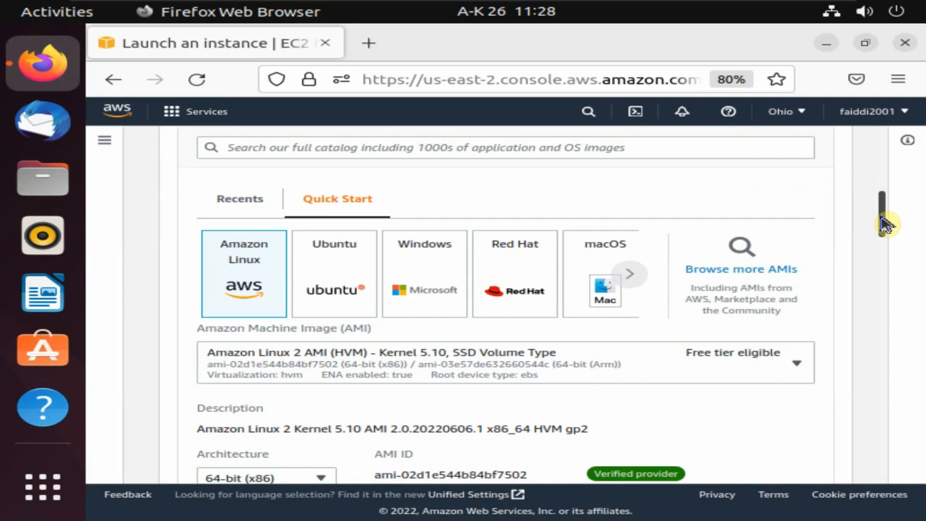
{"action": "left_click", "coordinate": [629, 274]}
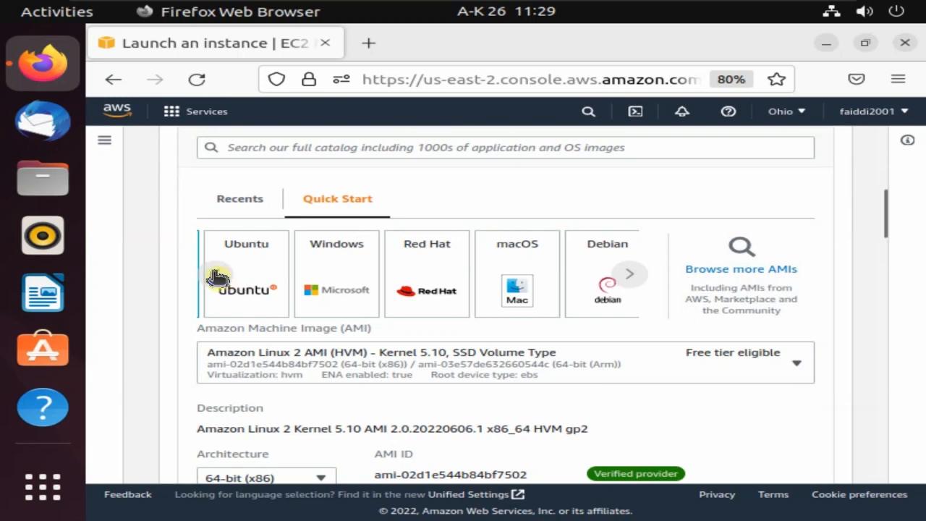
{"action": "left_click", "coordinate": [223, 276]}
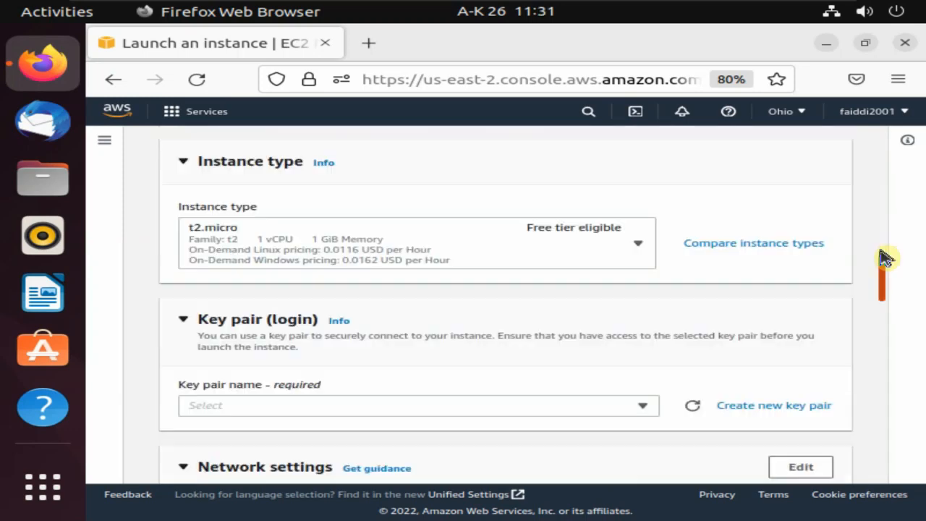
{"action": "scroll", "coordinate": [883, 271], "scroll_direction": "down", "scroll_amount": 1}
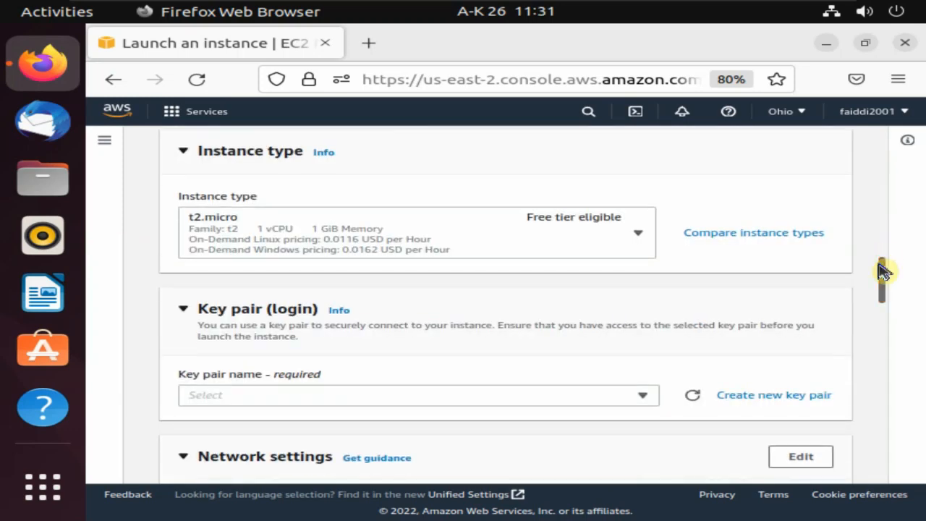
Keep t2.micro as the instance type and choose Create new key pair from the key pair list.
{"action": "left_click", "coordinate": [641, 236]}
{"action": "left_click", "coordinate": [487, 369]}
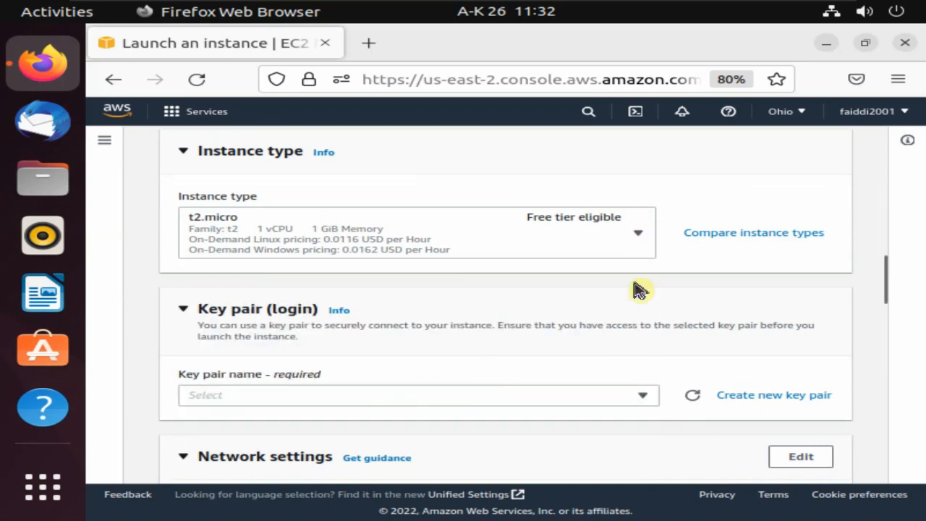
{"action": "mouse_move", "coordinate": [885, 279]}
{"action": "left_mouse_down"}
{"action": "mouse_move", "coordinate": [878, 312]}
{"action": "mouse_move", "coordinate": [882, 296]}
{"action": "left_mouse_up"}
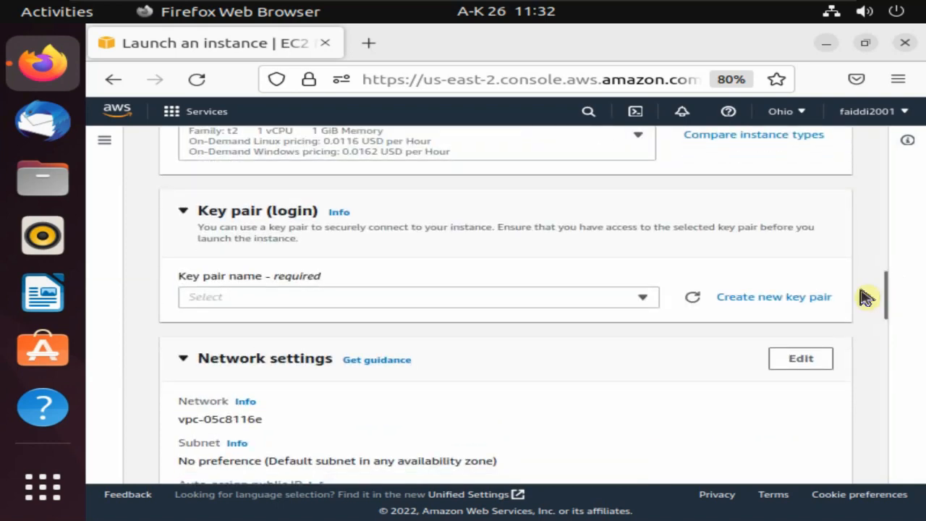
{"action": "left_click", "coordinate": [646, 301]}
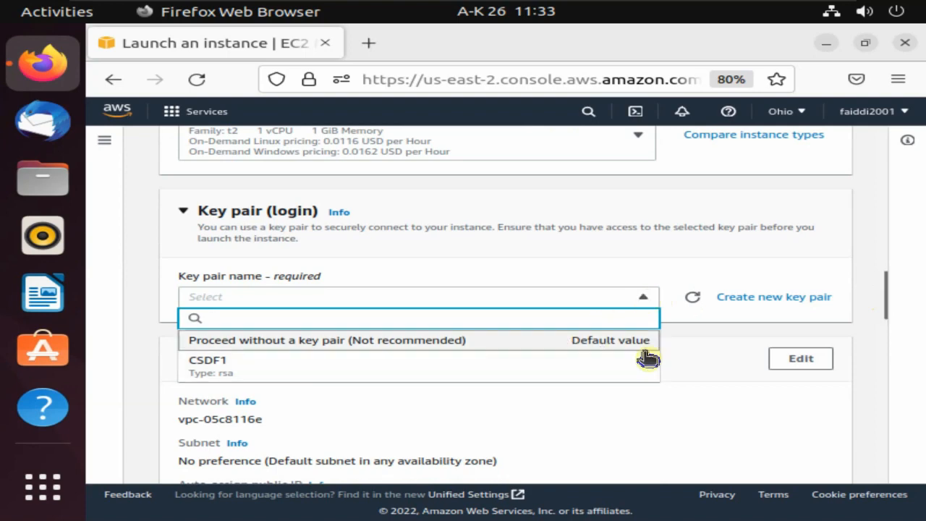
{"action": "left_click", "coordinate": [747, 302]}
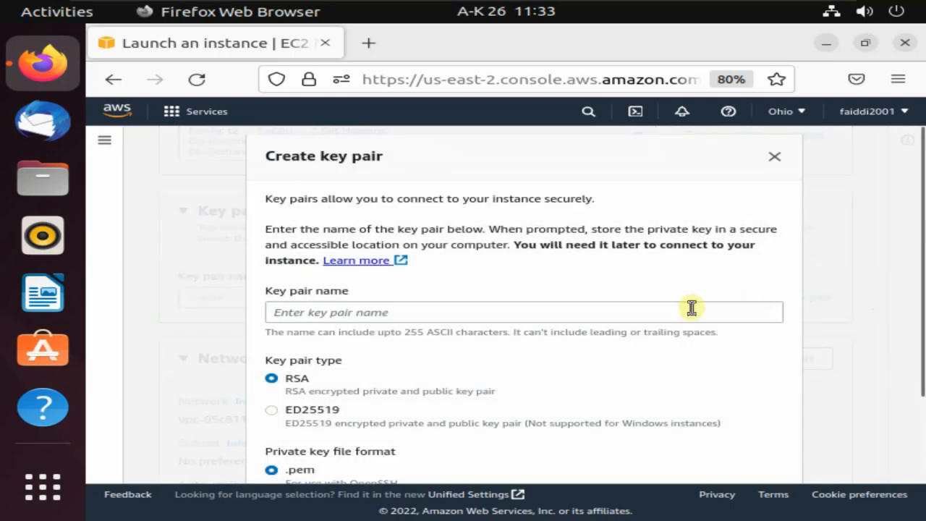
Create an RSA key pair named CSDFR in .pem format.
{"action": "triple_click", "coordinate": [544, 150]}
{"action": "left_click", "coordinate": [512, 171]}
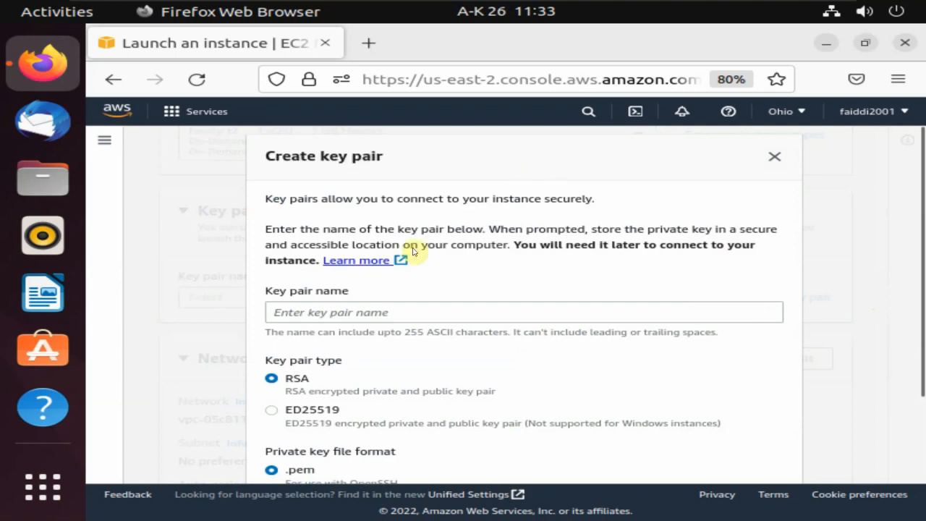
{"action": "left_click", "coordinate": [363, 311]}
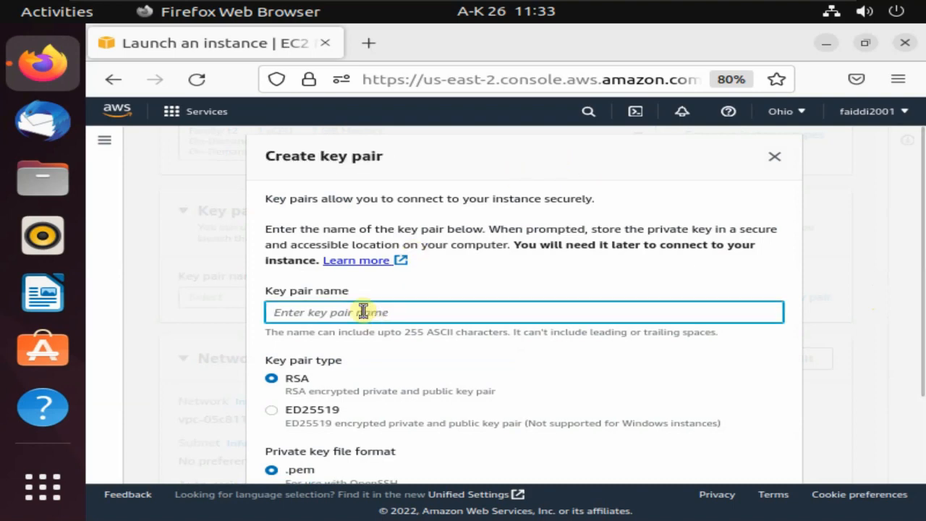
{"action": "type", "text": "CSDFR"}
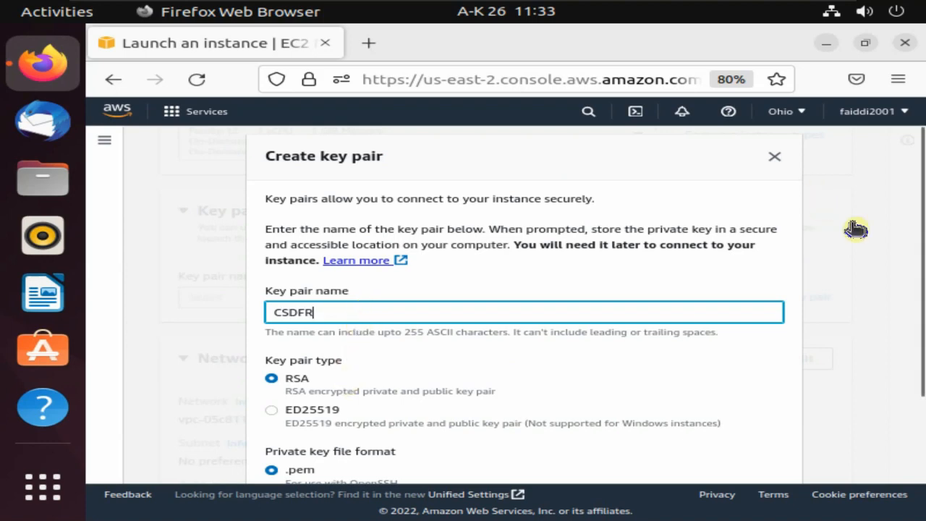
{"action": "left_click_drag", "start_coordinate": [918, 259], "coordinate": [922, 332]}
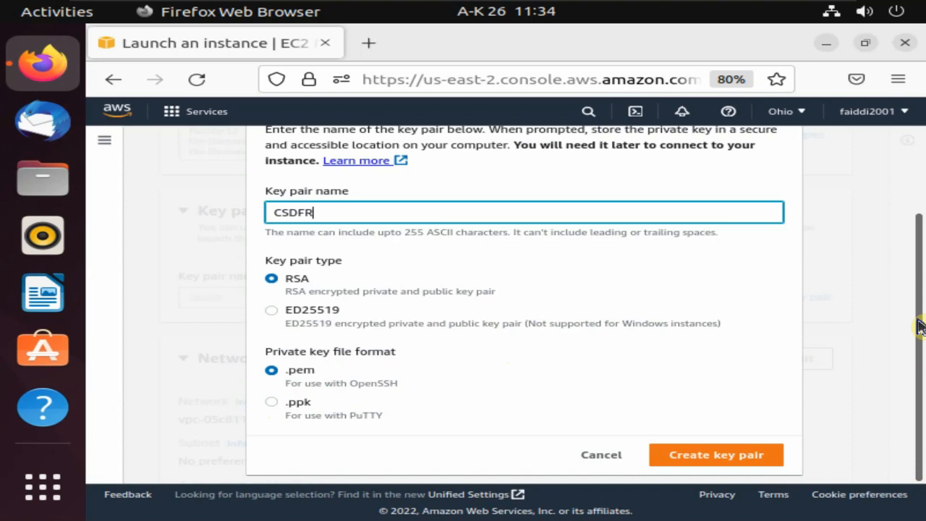
{"action": "left_click", "coordinate": [749, 459]}
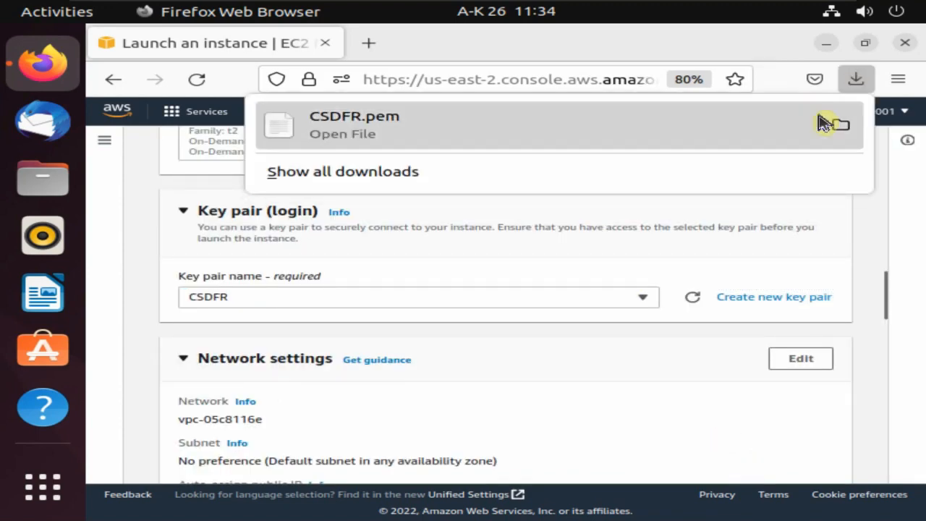
Locate CSDFR.pem in the Downloads folder, then minimize Files to return to the launch form.
{"action": "left_click", "coordinate": [836, 125]}
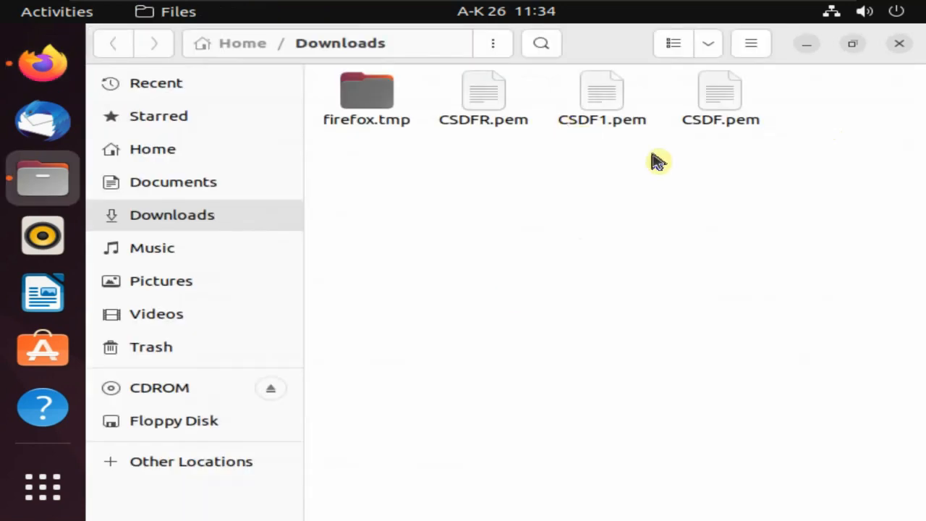
{"action": "left_click", "coordinate": [496, 93]}
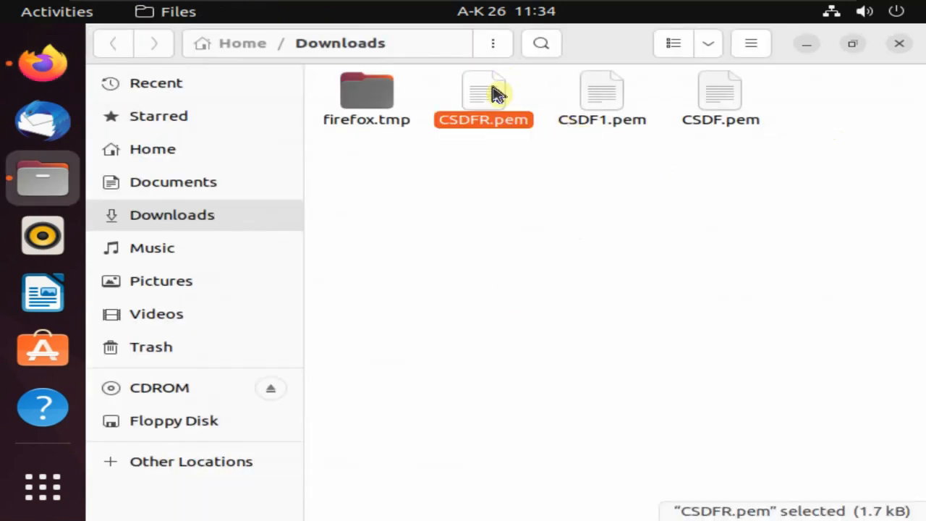
{"action": "left_click", "coordinate": [806, 43]}
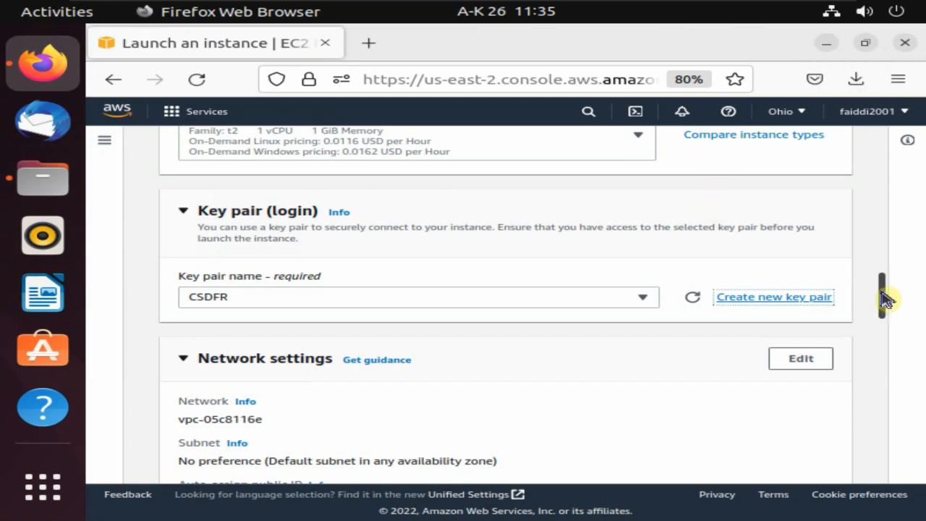
{"action": "left_click_drag", "start_coordinate": [884, 297], "coordinate": [884, 340]}
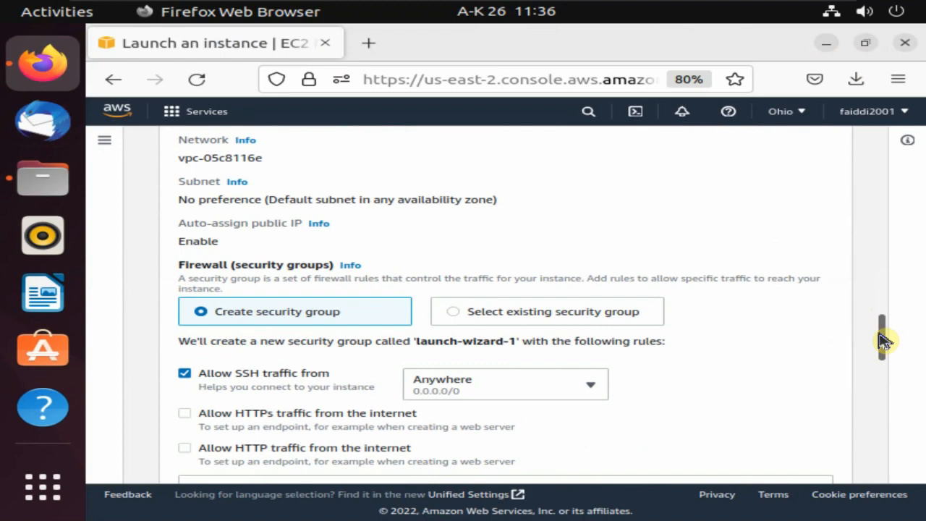
{"action": "left_click_drag", "start_coordinate": [885, 337], "coordinate": [889, 364]}
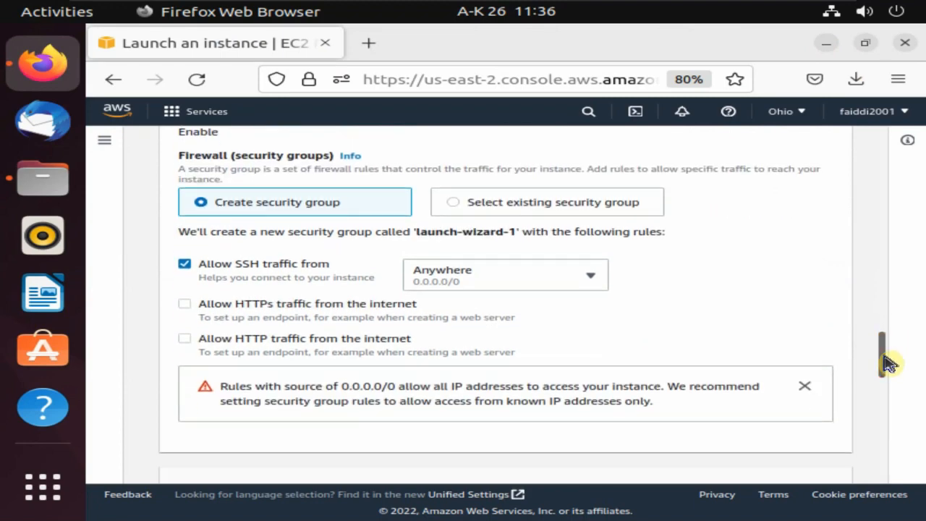
{"action": "left_click", "coordinate": [453, 203]}
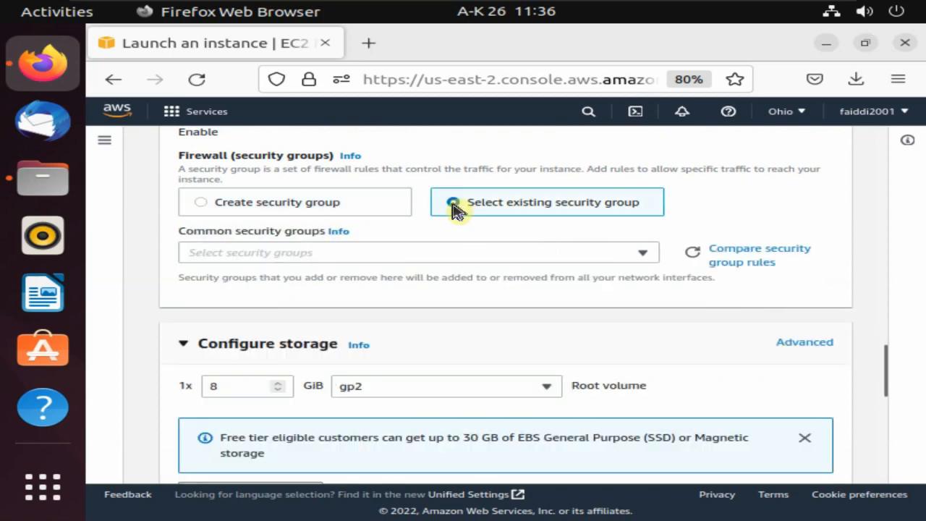
{"action": "left_click", "coordinate": [636, 253]}
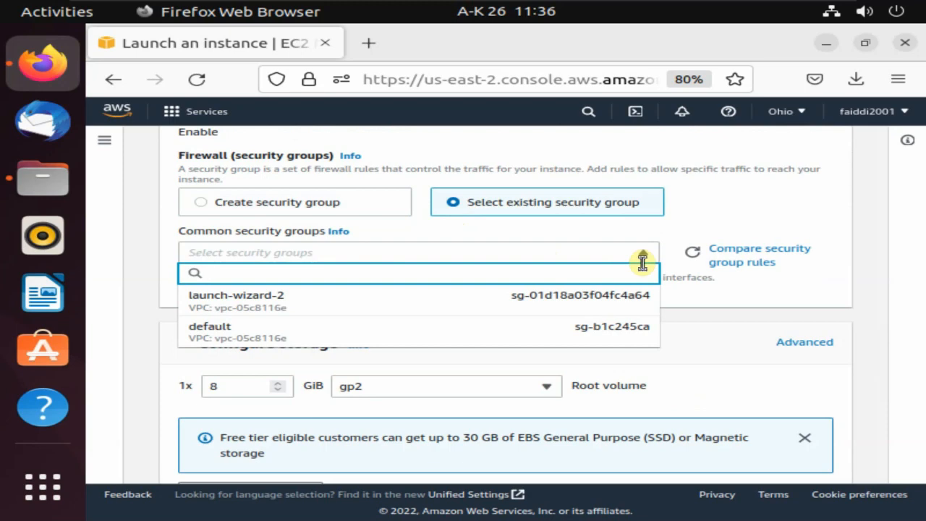
{"action": "left_click", "coordinate": [366, 203]}
{"action": "left_click", "coordinate": [366, 204]}
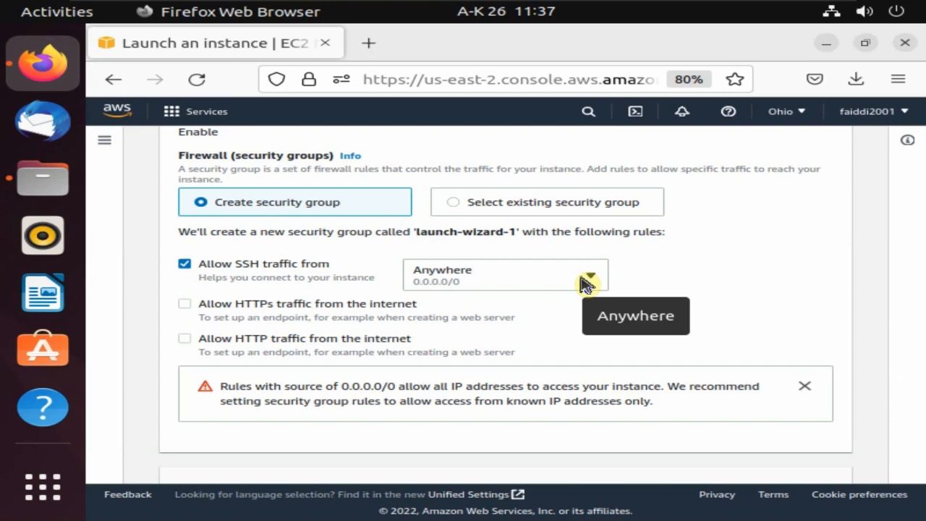
{"action": "left_click", "coordinate": [587, 281]}
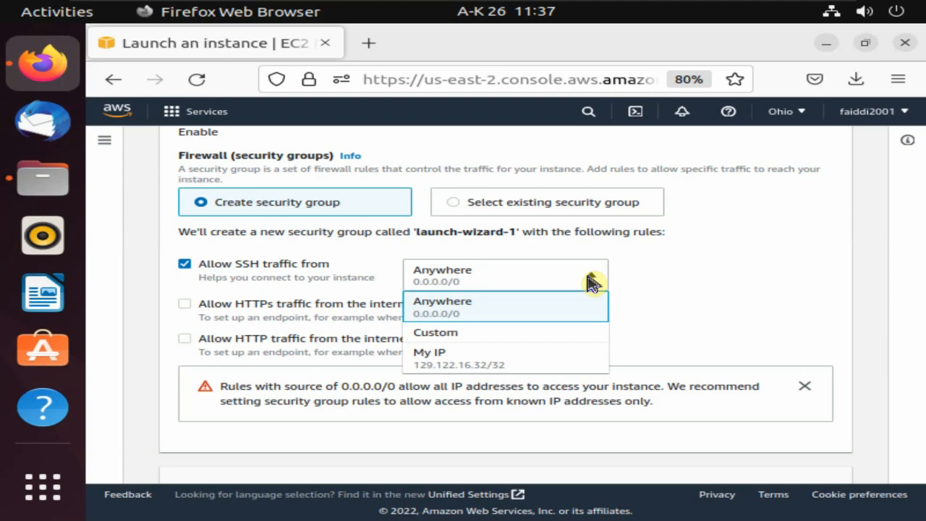
{"action": "left_click_drag", "start_coordinate": [887, 351], "coordinate": [882, 385]}
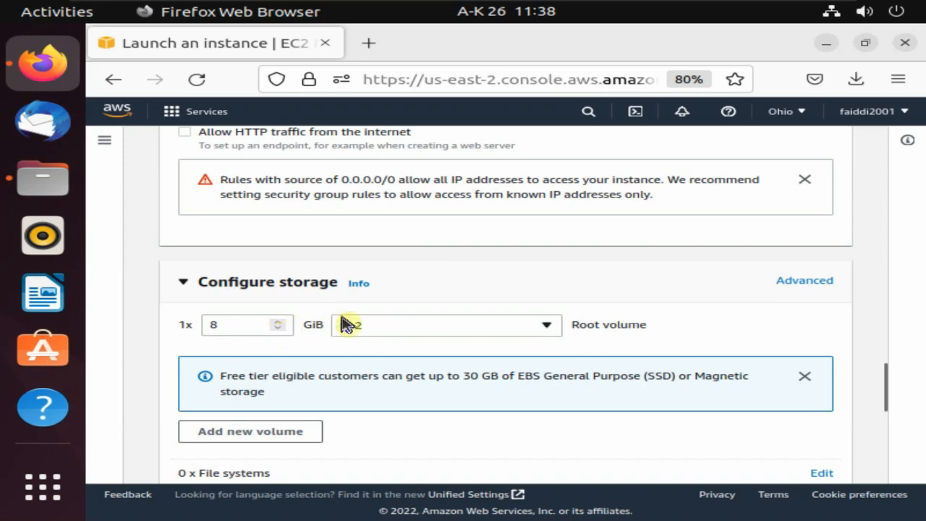
Keep the 8 GiB root volume, collapse Advanced details and review the Summary panel.
{"action": "left_click", "coordinate": [252, 324]}
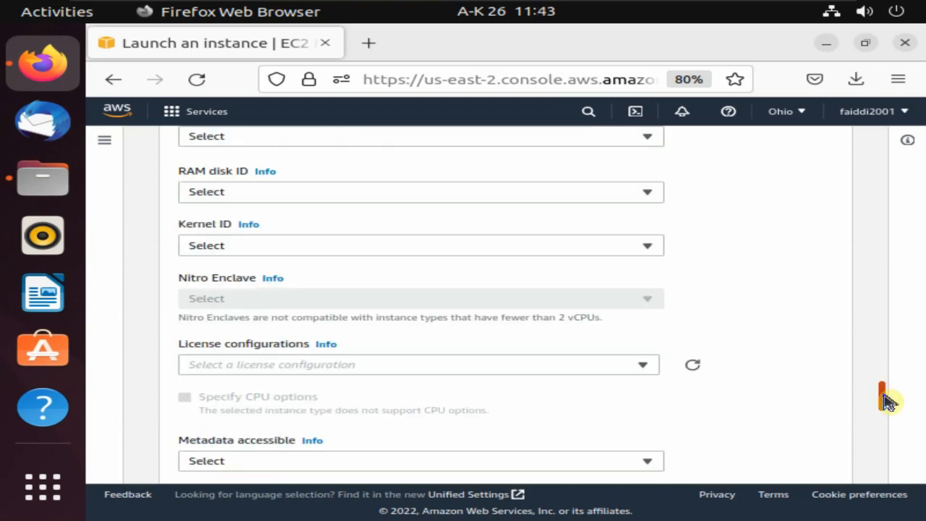
{"action": "left_click_drag", "start_coordinate": [884, 402], "coordinate": [884, 296]}
{"action": "left_click", "coordinate": [193, 259]}
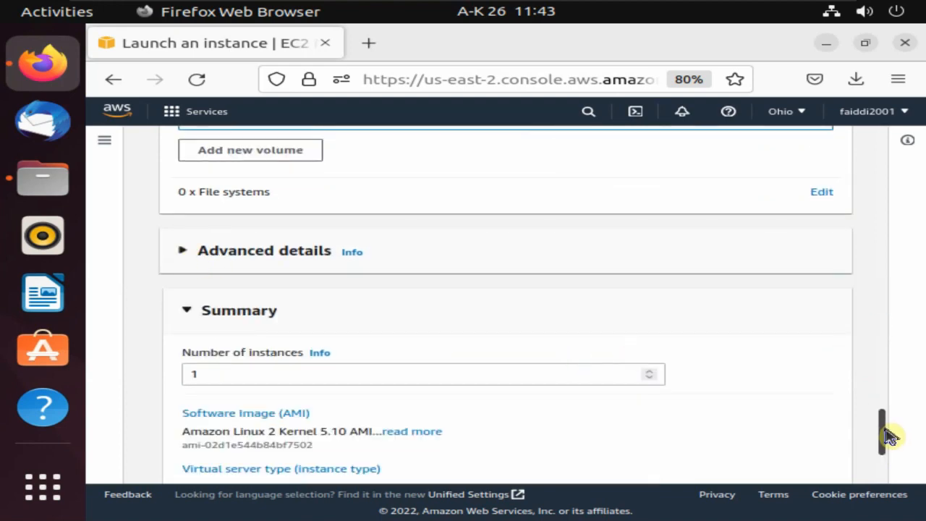
{"action": "left_click_drag", "start_coordinate": [890, 436], "coordinate": [885, 465]}
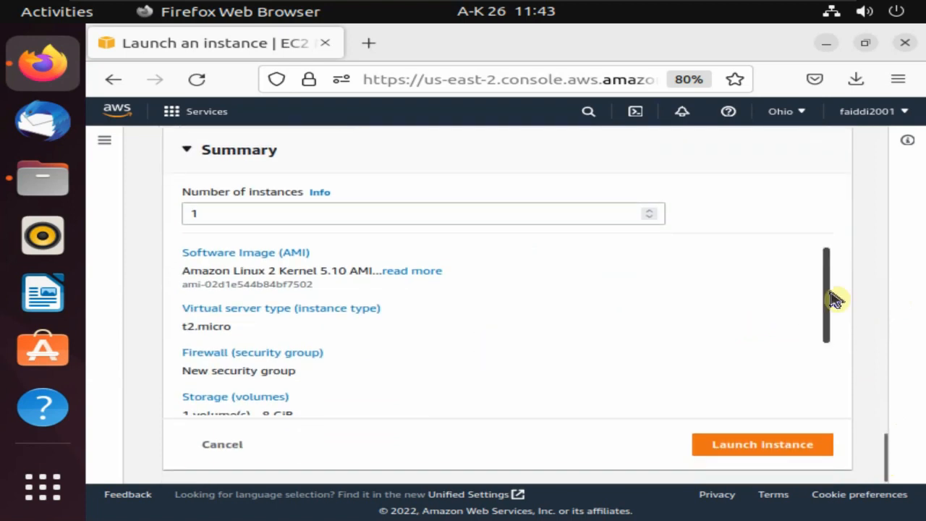
Launch the CSDFR instance and view all instances, where it shows as Pending.
{"action": "mouse_move", "coordinate": [832, 293]}
{"action": "left_mouse_down"}
{"action": "mouse_move", "coordinate": [829, 385]}
{"action": "mouse_move", "coordinate": [824, 285]}
{"action": "left_mouse_up"}
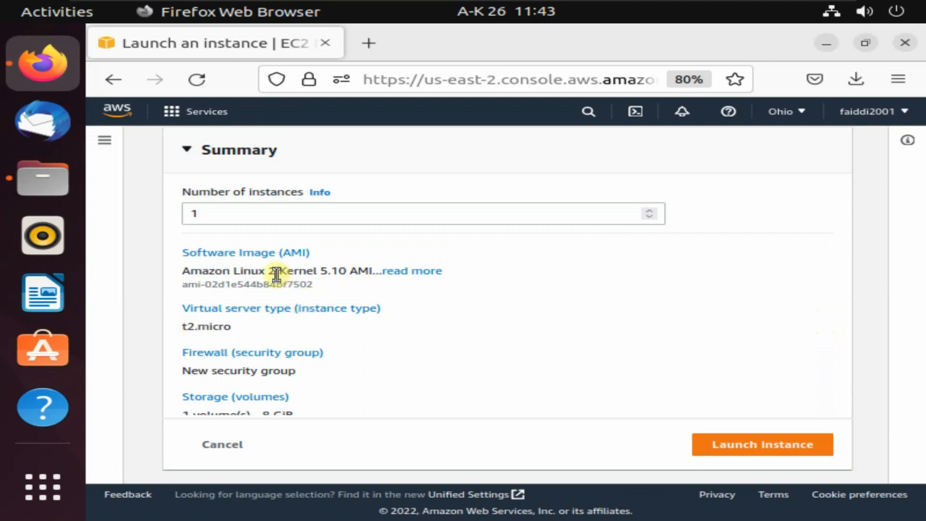
{"action": "left_click", "coordinate": [729, 447]}
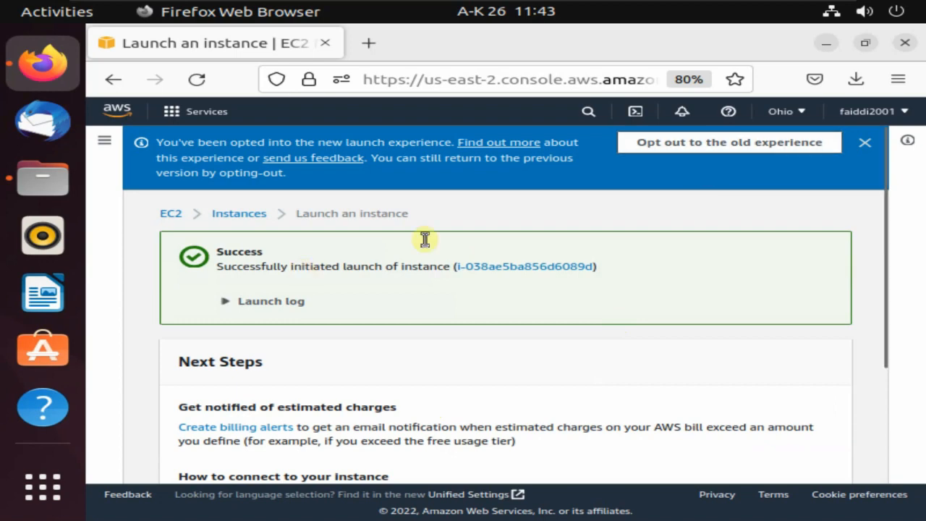
{"action": "left_click_drag", "start_coordinate": [888, 254], "coordinate": [890, 429]}
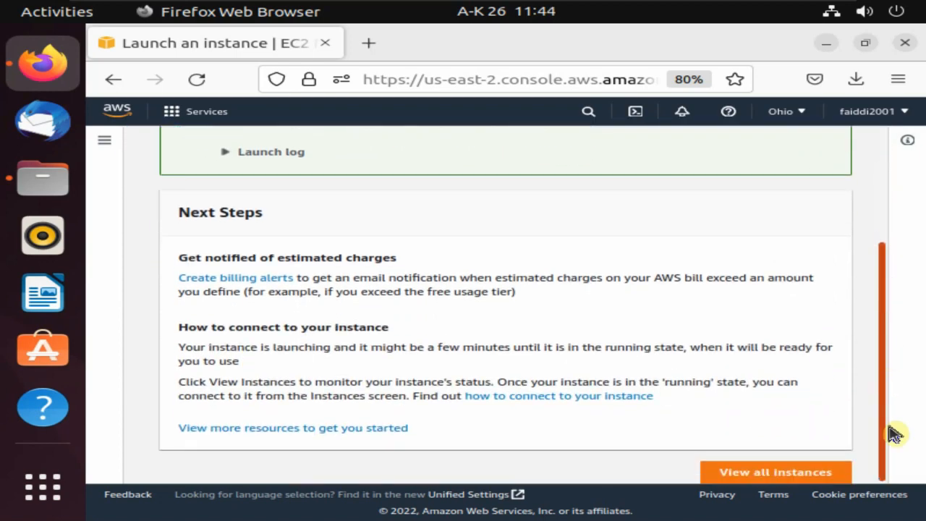
{"action": "left_click", "coordinate": [769, 472]}
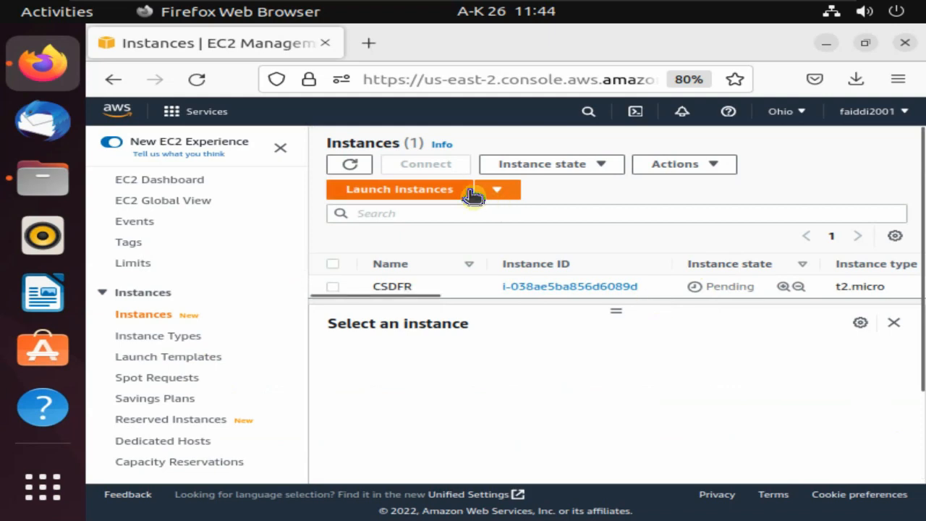
Refresh the instance list and the EC2 dashboard resource counts.
{"action": "left_click", "coordinate": [351, 165]}
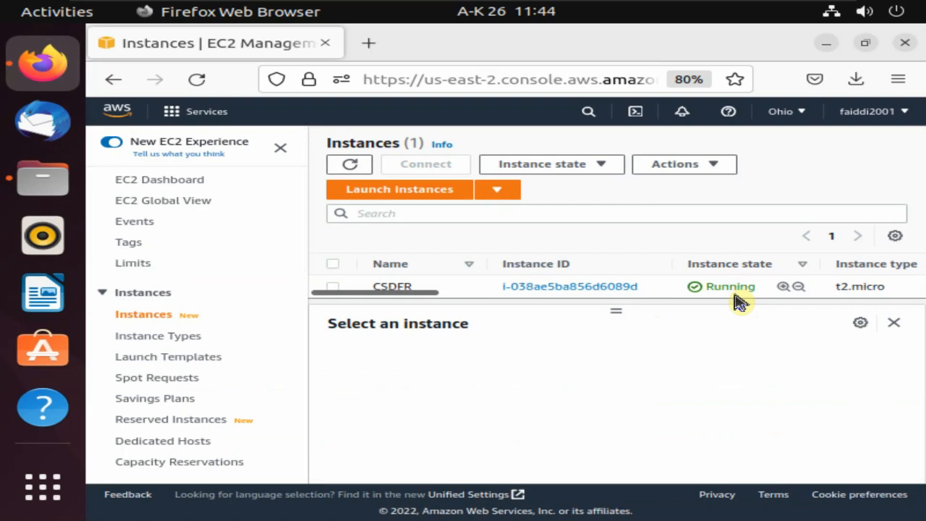
{"action": "left_click", "coordinate": [204, 184]}
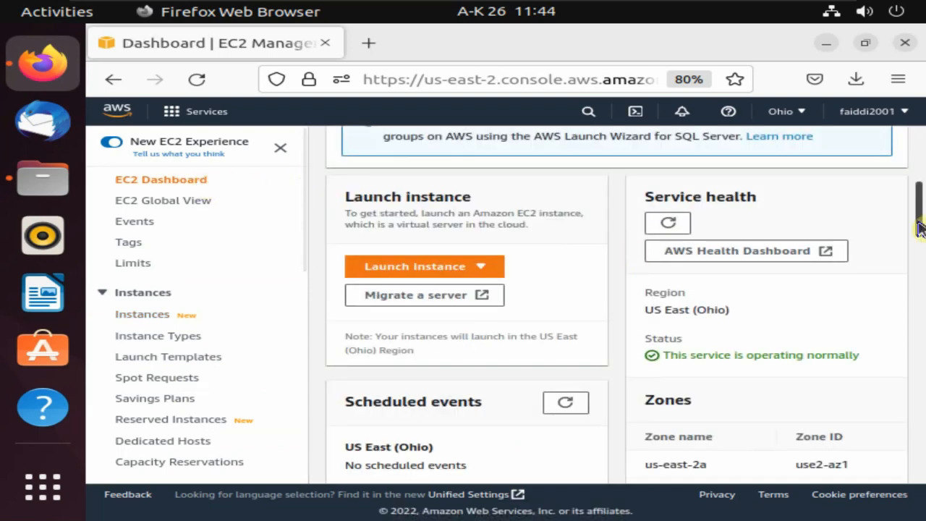
{"action": "left_click_drag", "start_coordinate": [919, 229], "coordinate": [919, 176]}
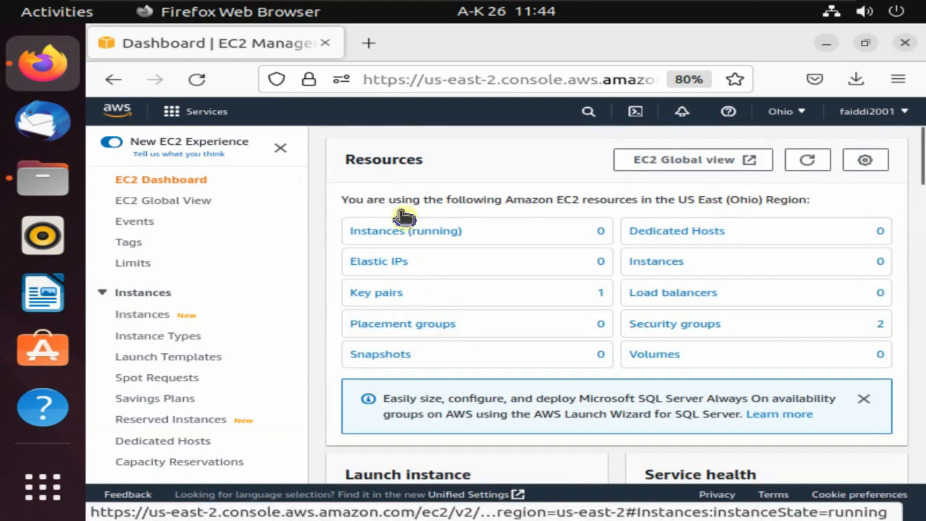
{"action": "left_click", "coordinate": [805, 162]}
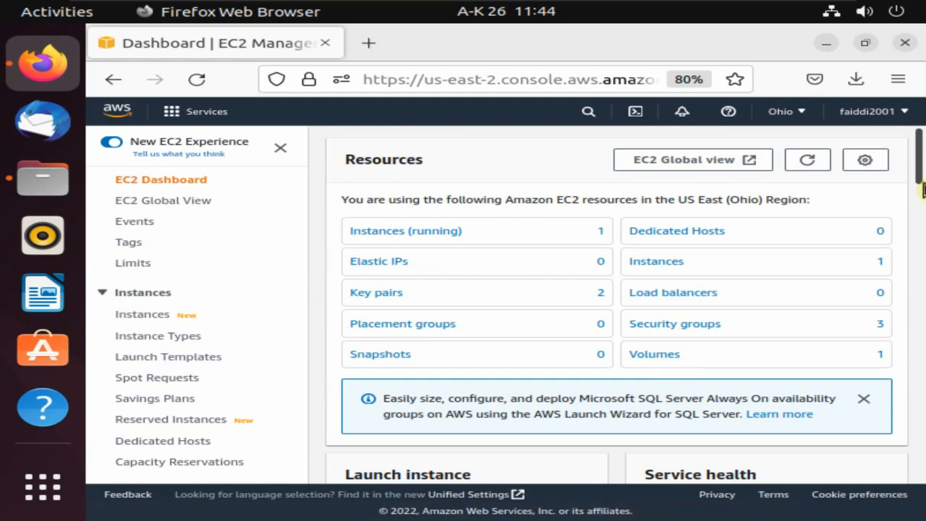
{"action": "scroll", "coordinate": [921, 173], "scroll_direction": "down", "scroll_amount": 2}
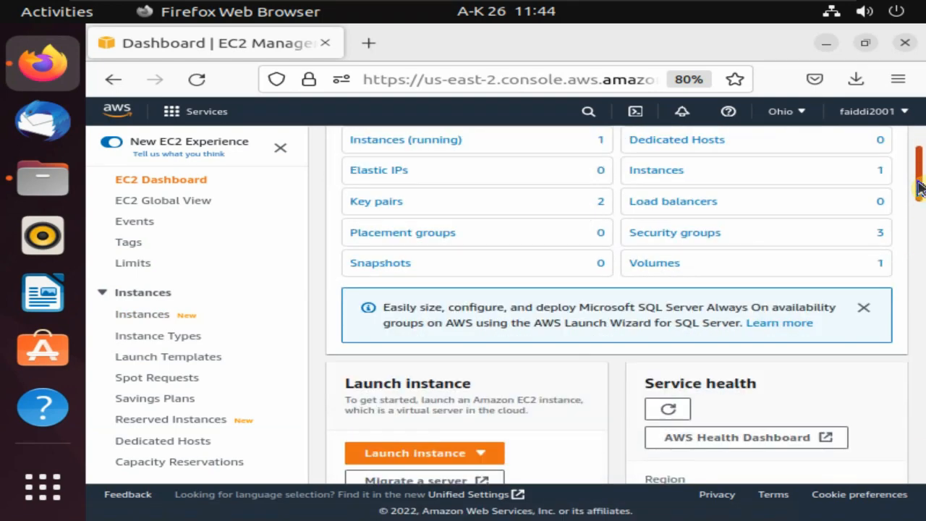
{"action": "scroll", "coordinate": [920, 166], "scroll_direction": "up", "scroll_amount": 2}
Filter to running instances and open the CSDFR instance's details page.
{"action": "left_click", "coordinate": [423, 231]}
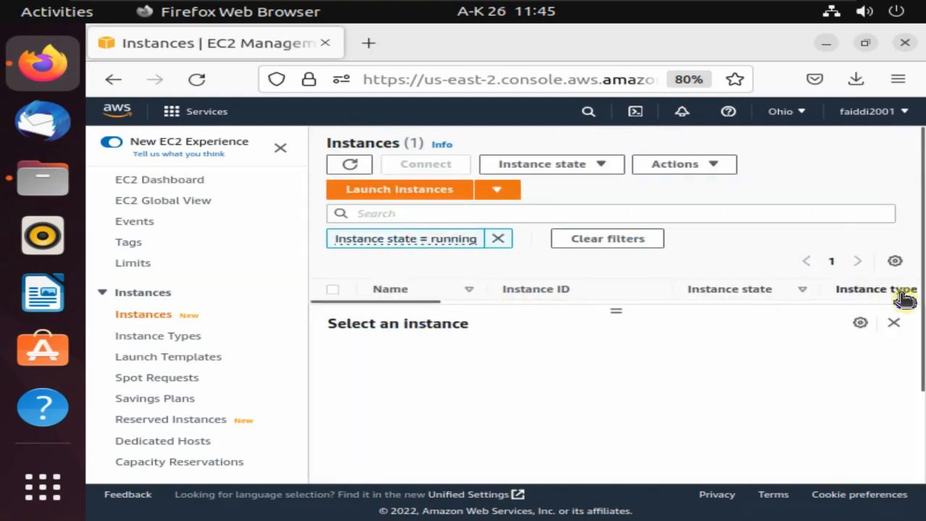
{"action": "left_click_drag", "start_coordinate": [616, 309], "coordinate": [616, 339]}
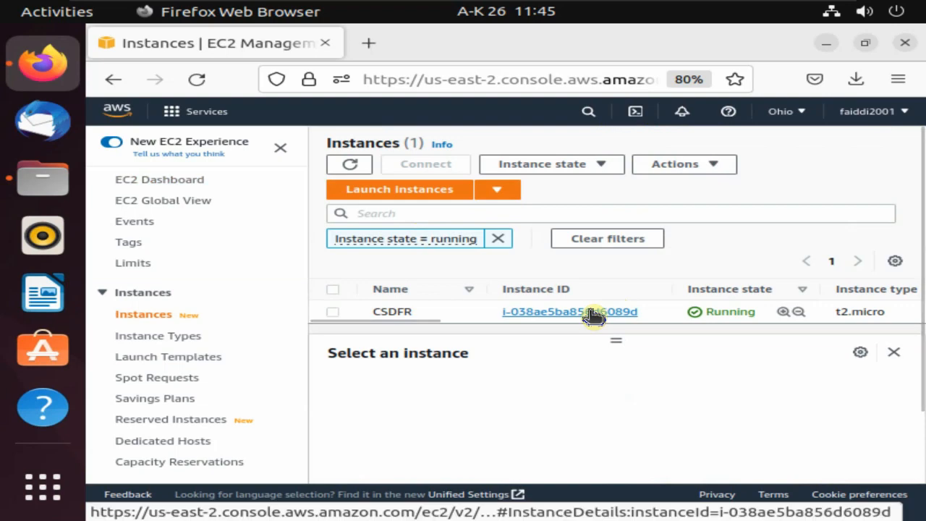
{"action": "left_click", "coordinate": [589, 313]}
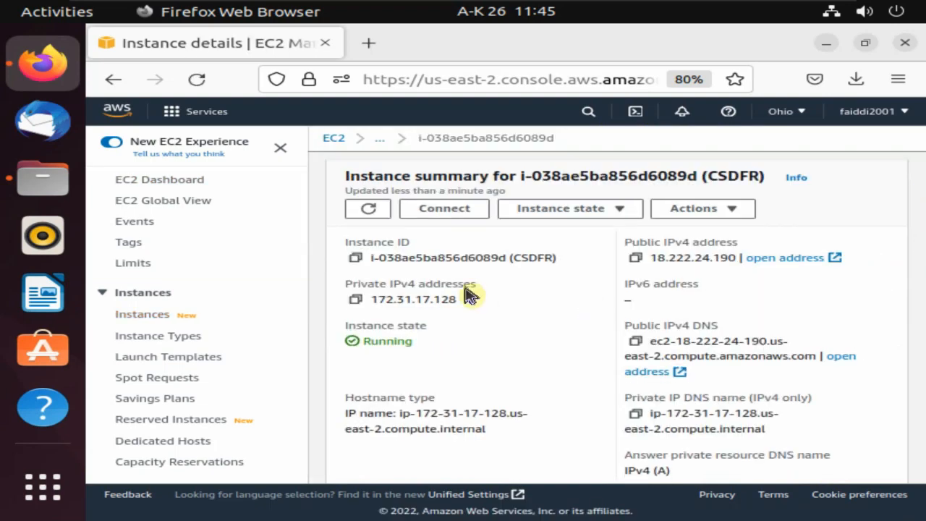
Open Connect for CSDFR and scroll through the SSH client tab's public DNS and example ssh command.
{"action": "left_click", "coordinate": [438, 208]}
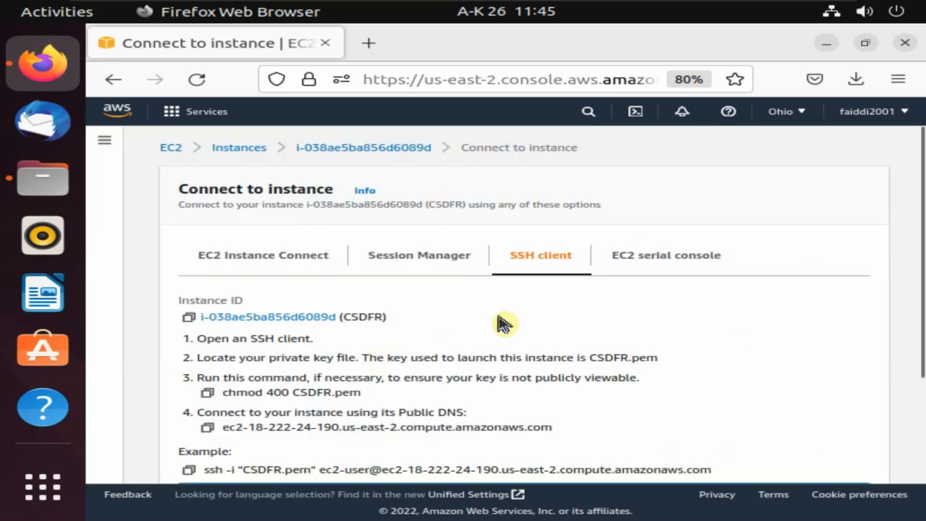
{"action": "scroll", "coordinate": [922, 245], "scroll_direction": "down", "scroll_amount": 1}
{"action": "left_click_drag", "start_coordinate": [922, 245], "coordinate": [922, 262]}
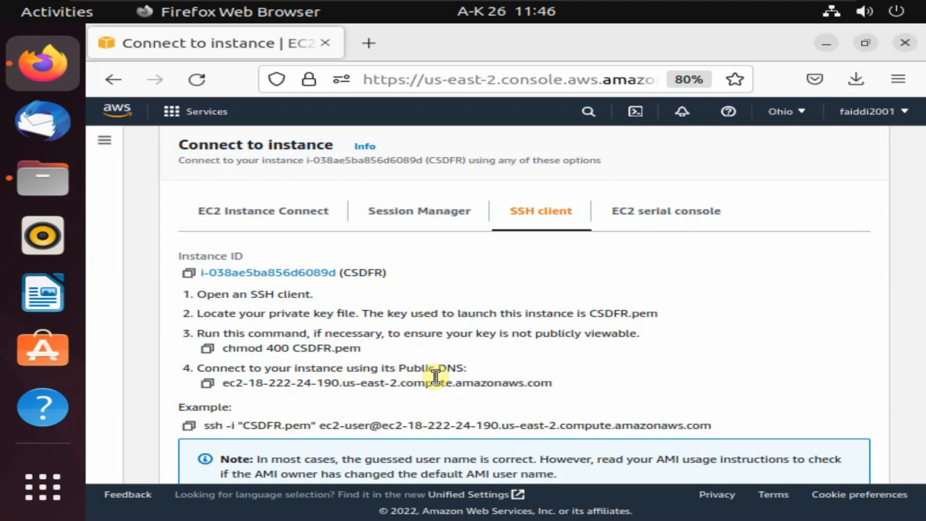
{"action": "scroll", "coordinate": [922, 310], "scroll_direction": "down", "scroll_amount": 2}
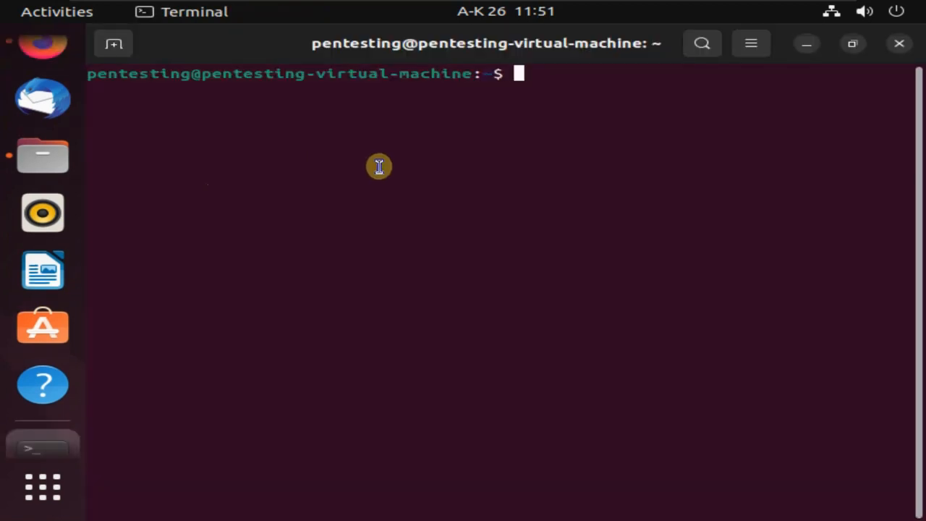
Try ssh -i CSDFR.pem, then list the home folder to confirm CSDFR.pem is present.
{"action": "type", "text": "SSH"}
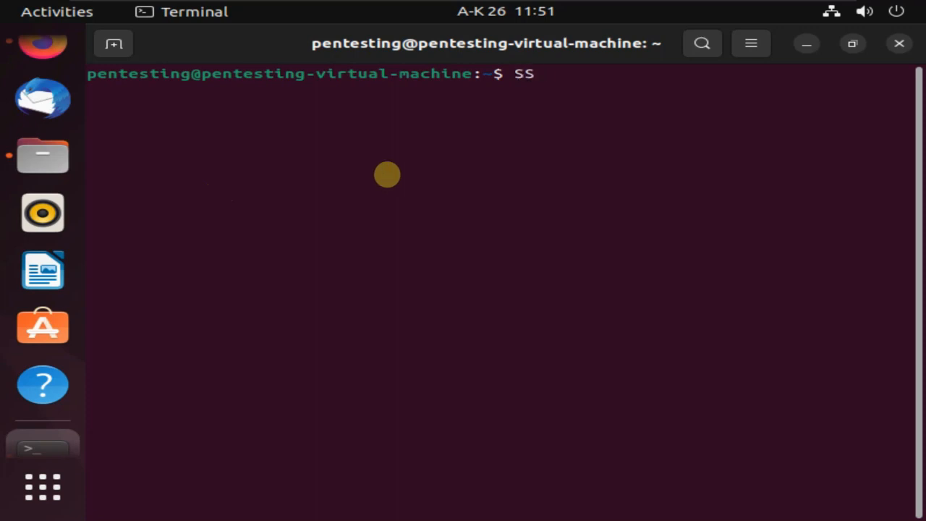
{"action": "key", "text": "BackSpace"}
{"action": "key", "text": "BackSpace"}
{"action": "key", "text": "BackSpace"}
{"action": "key", "text": "BackSpace"}
{"action": "type", "text": "ssh -i CS"}
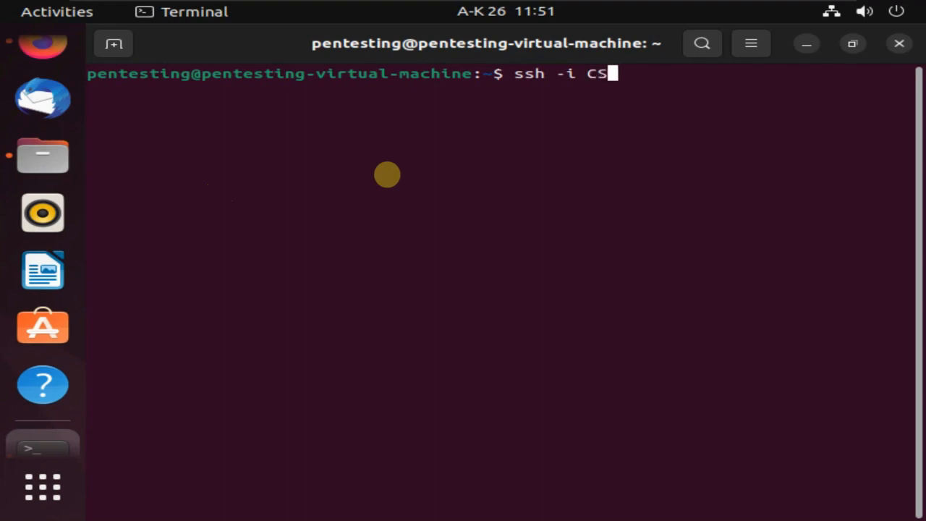
{"action": "type", "text": "DFR"}
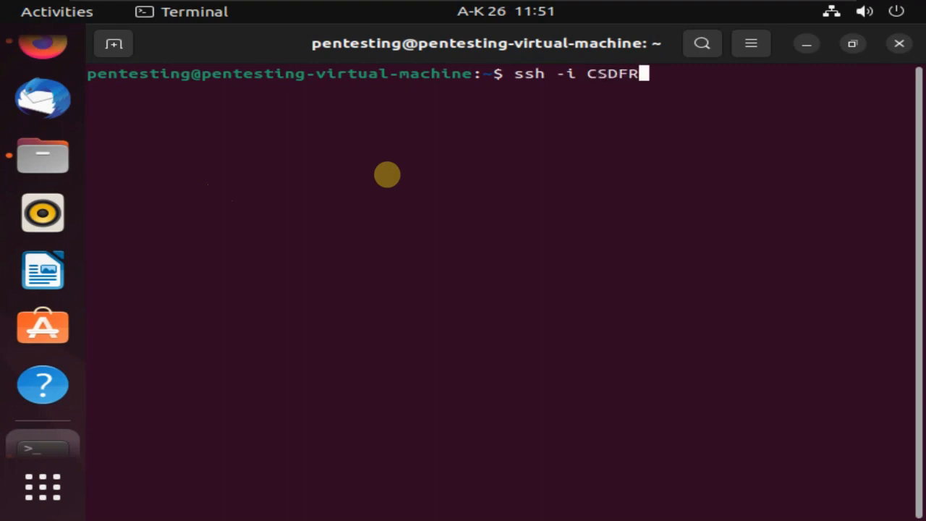
{"action": "type", "text": ".p"}
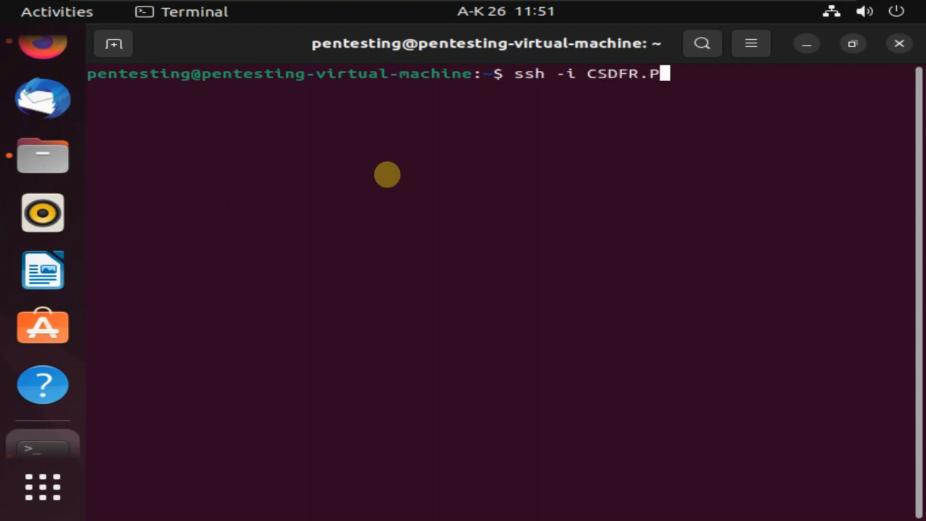
{"action": "type", "text": "em"}
{"action": "key", "text": "Return"}
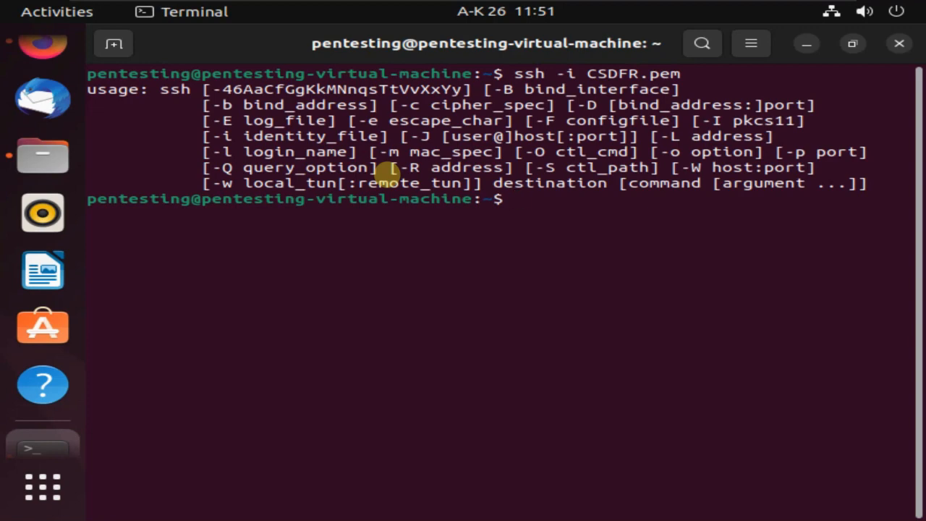
{"action": "type", "text": "ls"}
{"action": "key", "text": "Return"}
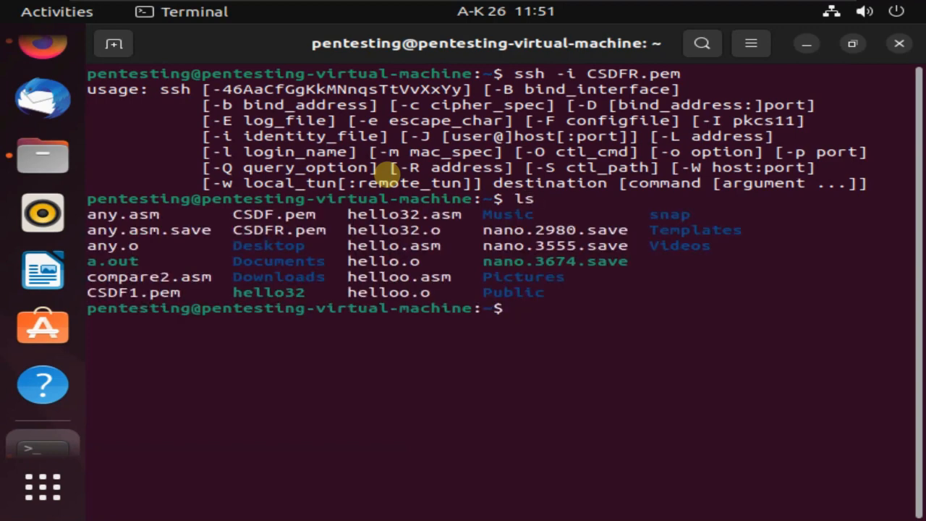
{"action": "type", "text": "ls cs"}
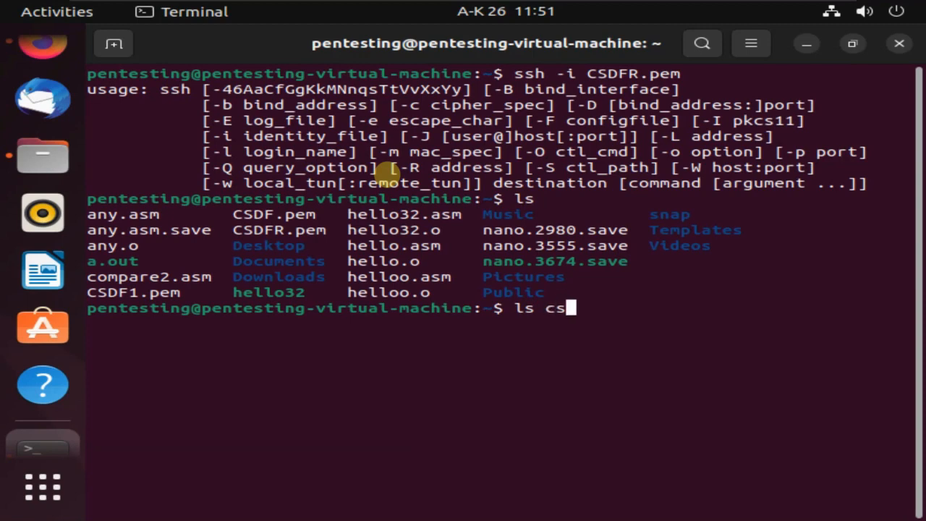
{"action": "key", "text": "BackSpace"}
{"action": "key", "text": "BackSpace"}
{"action": "type", "text": "CSDF"}
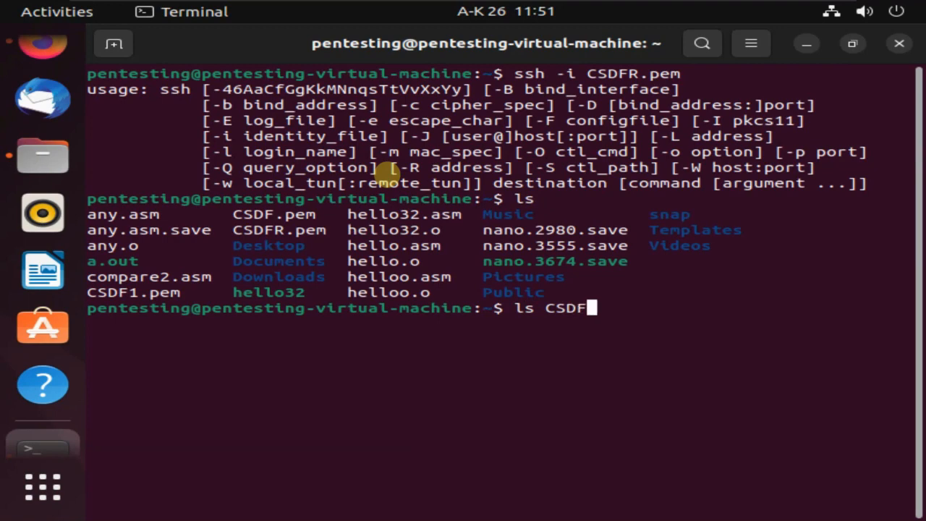
{"action": "type", "text": "R.pem"}
{"action": "key", "text": "Return"}
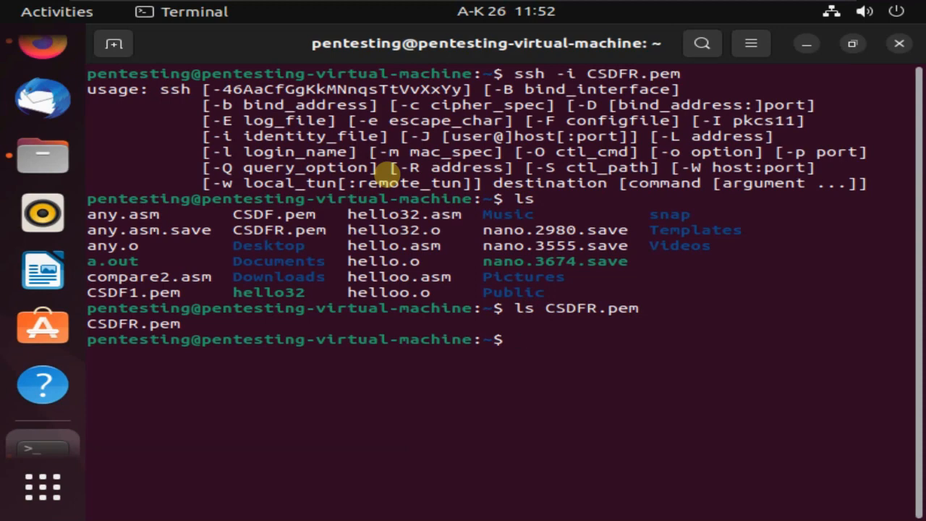
Set CSDFR.pem permissions to 400 with chmod.
{"action": "type", "text": "mo"}
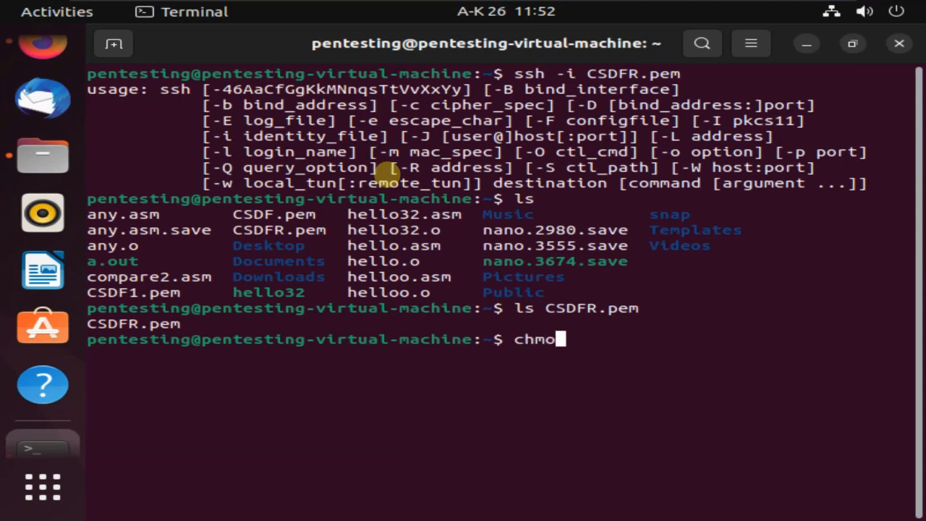
{"action": "type", "text": "d 400 "}
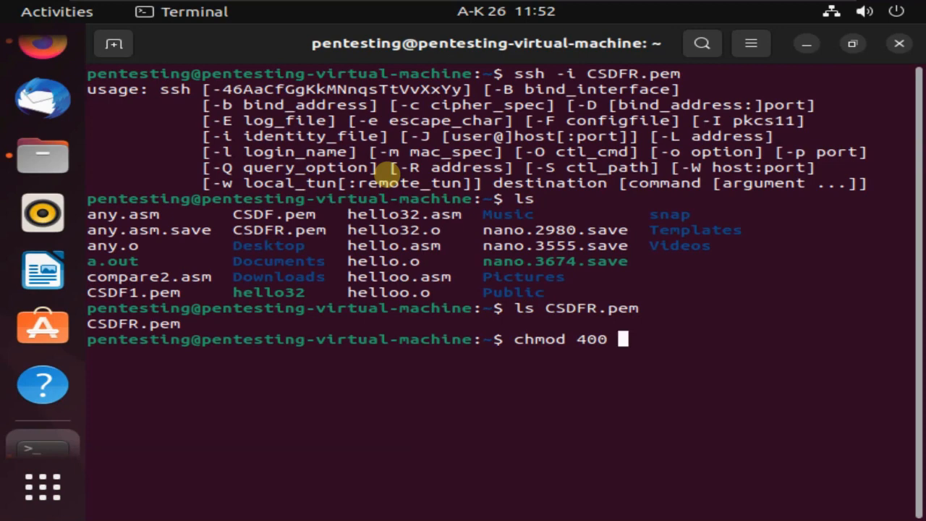
{"action": "type", "text": "CSDF"}
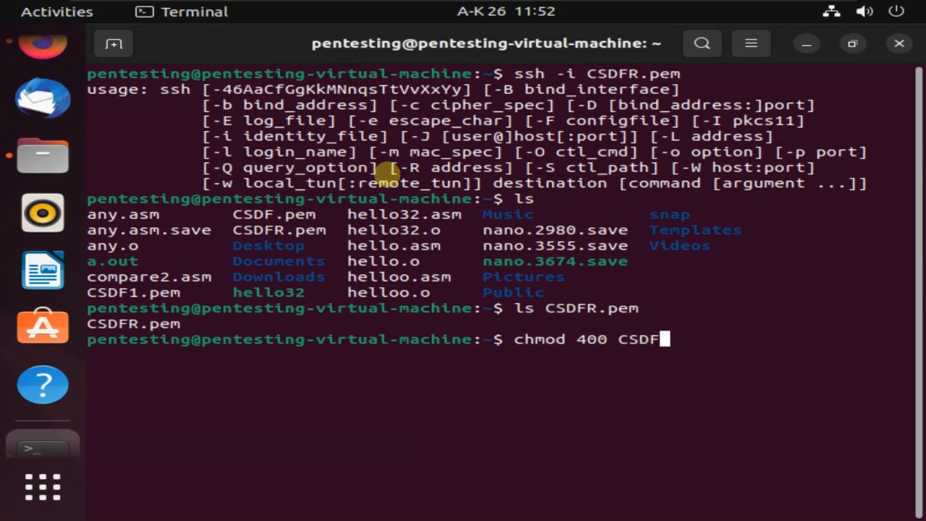
{"action": "type", "text": "R.P"}
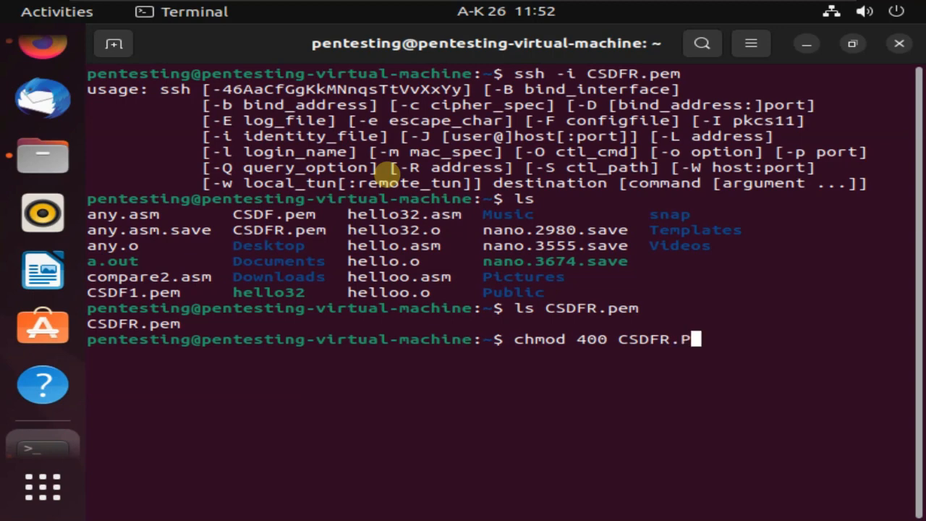
{"action": "type", "text": "pem"}
{"action": "key", "text": "Return"}
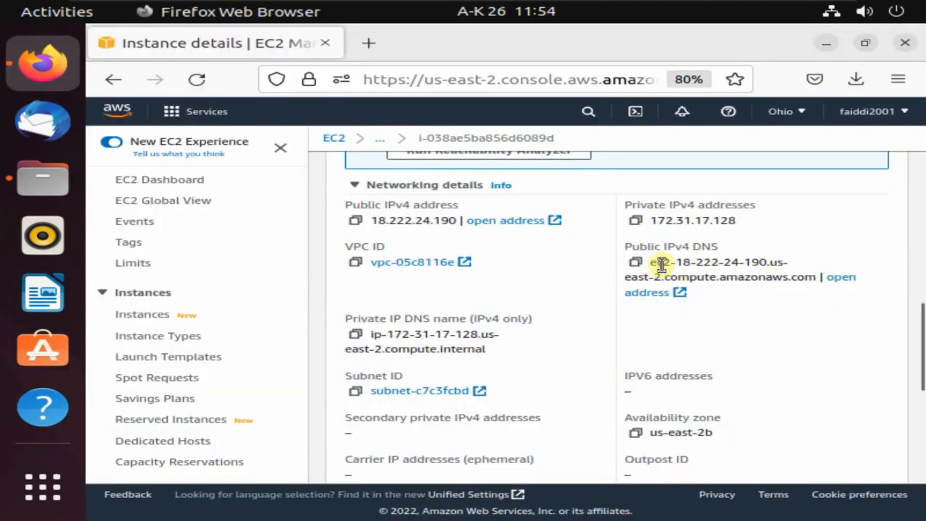
{"action": "left_click_drag", "start_coordinate": [666, 278], "coordinate": [655, 263]}
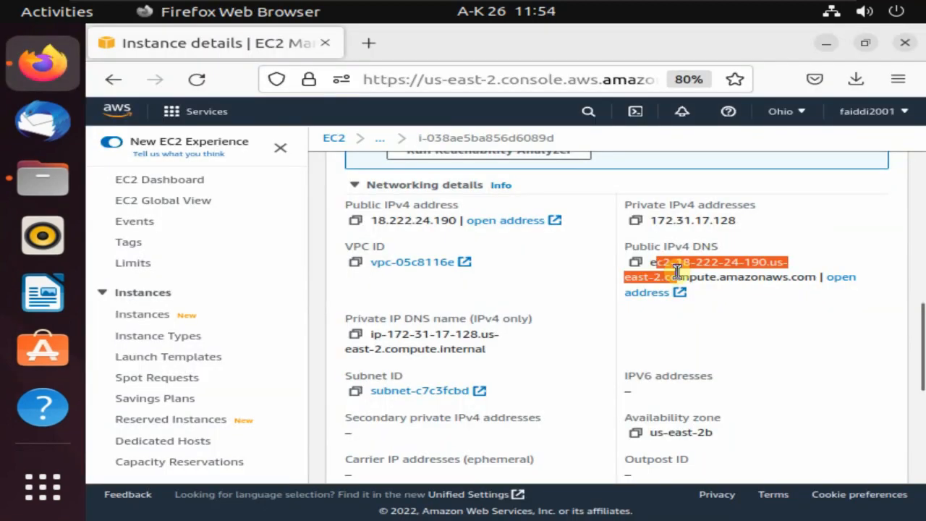
Copy CSDFR's Public IPv4 DNS from the Networking tab and go to Connect to instance.
{"action": "left_click", "coordinate": [650, 261]}
{"action": "left_click", "coordinate": [636, 262]}
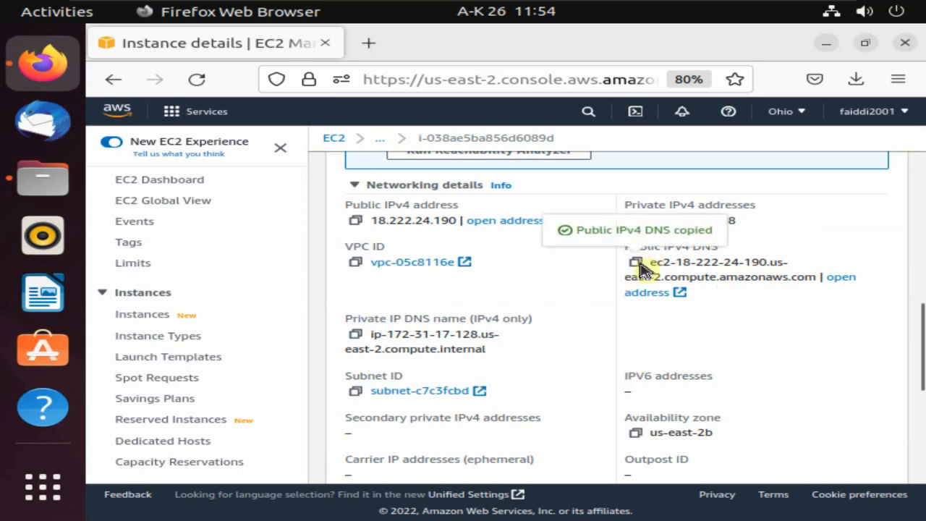
{"action": "scroll", "coordinate": [919, 253], "scroll_direction": "up", "scroll_amount": 4}
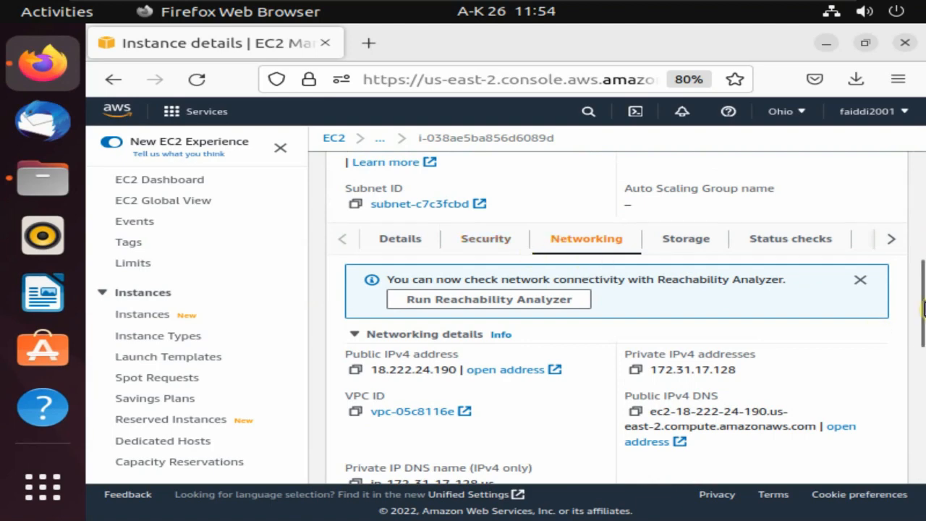
{"action": "scroll", "coordinate": [923, 271], "scroll_direction": "up", "scroll_amount": 1}
{"action": "scroll", "coordinate": [920, 272], "scroll_direction": "up", "scroll_amount": 10}
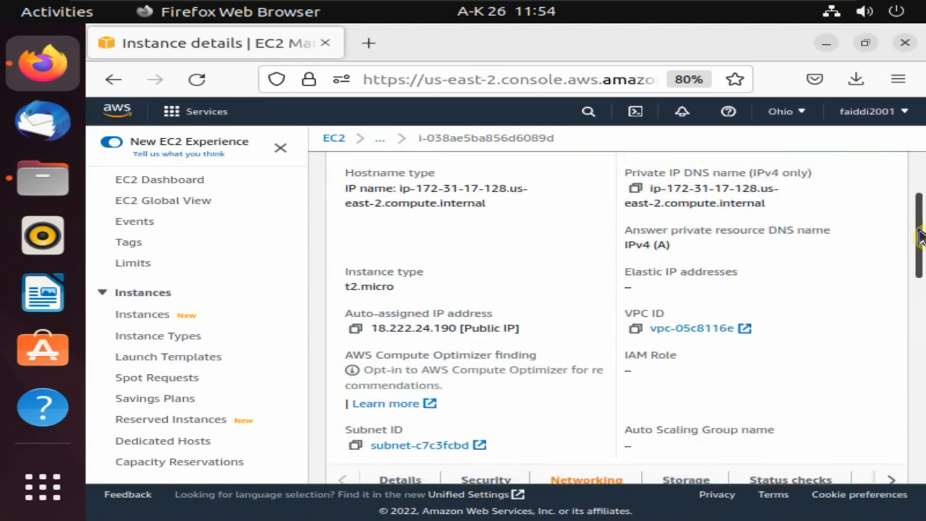
{"action": "scroll", "coordinate": [918, 209], "scroll_direction": "up", "scroll_amount": 2}
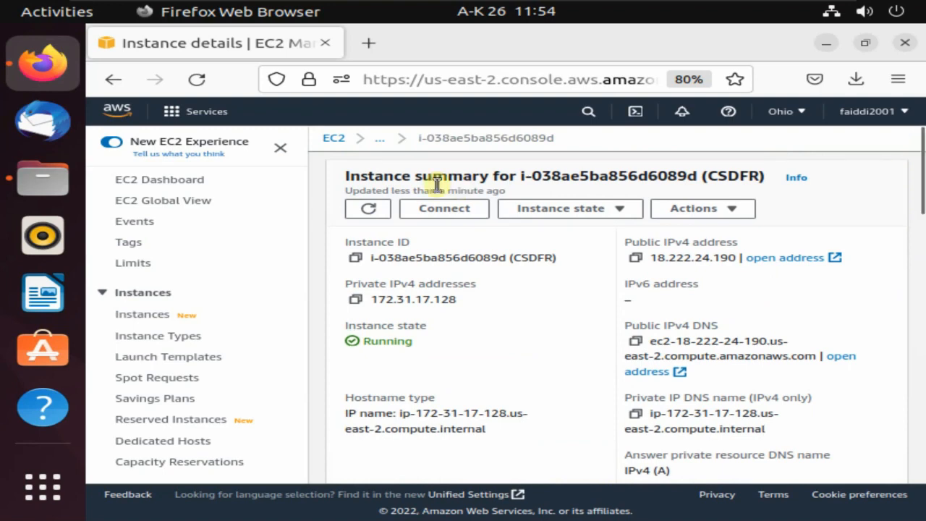
{"action": "left_click", "coordinate": [423, 212]}
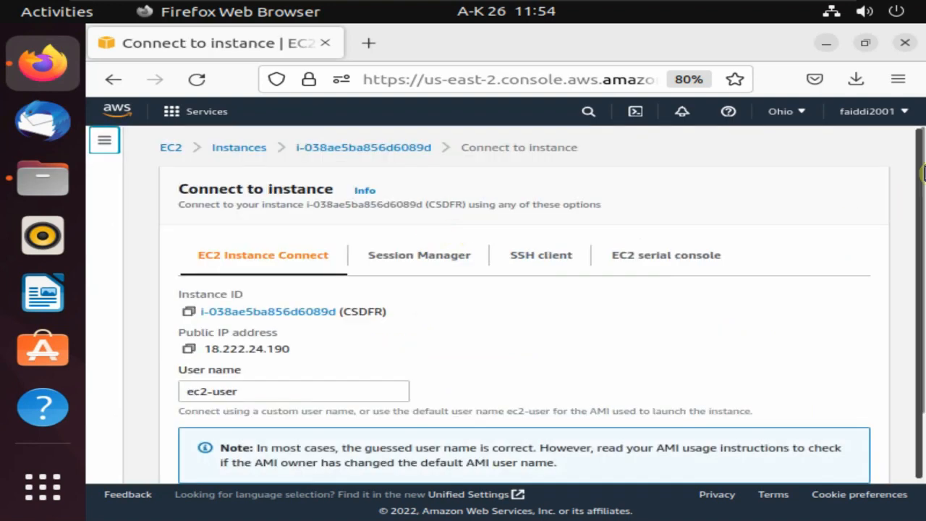
View the SSH client connection instructions, then return to the terminal window.
{"action": "left_click", "coordinate": [469, 255]}
{"action": "left_click", "coordinate": [561, 252]}
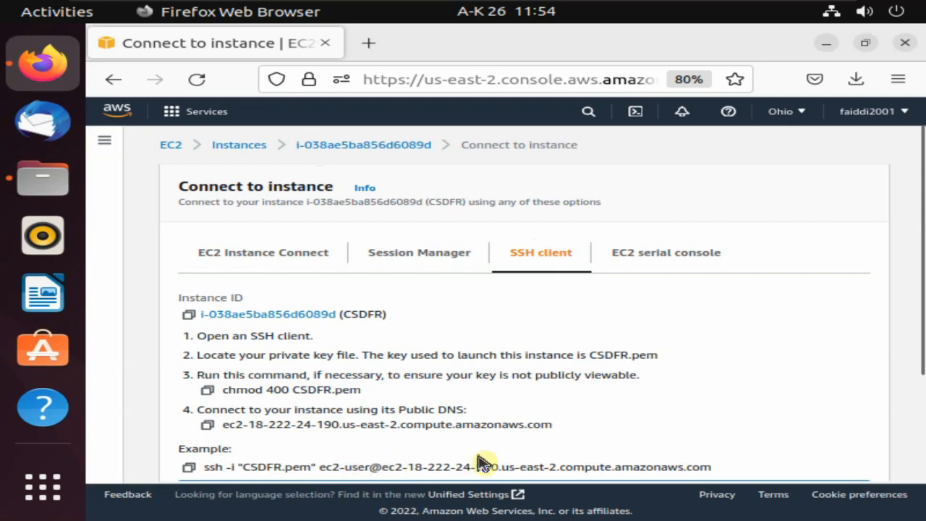
{"action": "key", "text": "alt+Tab"}
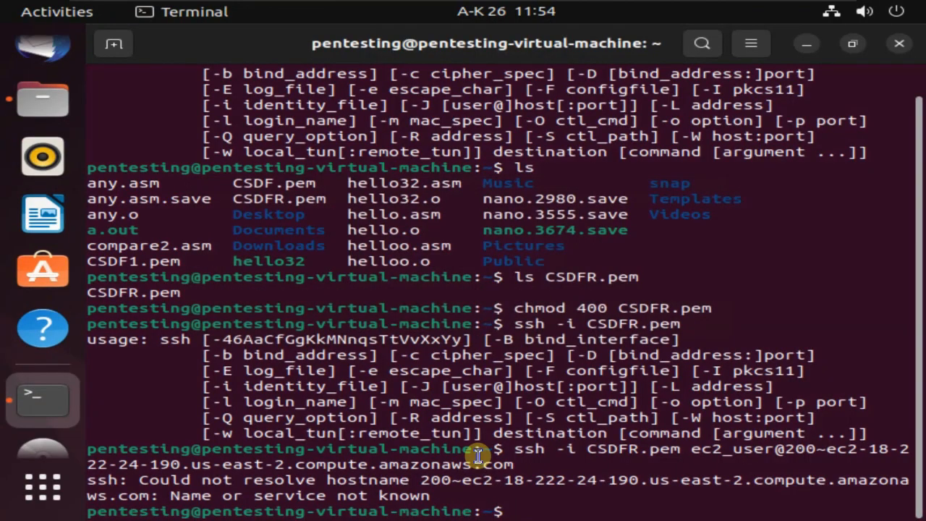
SSH in as ec2-user with CSDFR.pem and the pasted public DNS, accepting the host key with yes.
{"action": "type", "text": "ssh -i CSD"}
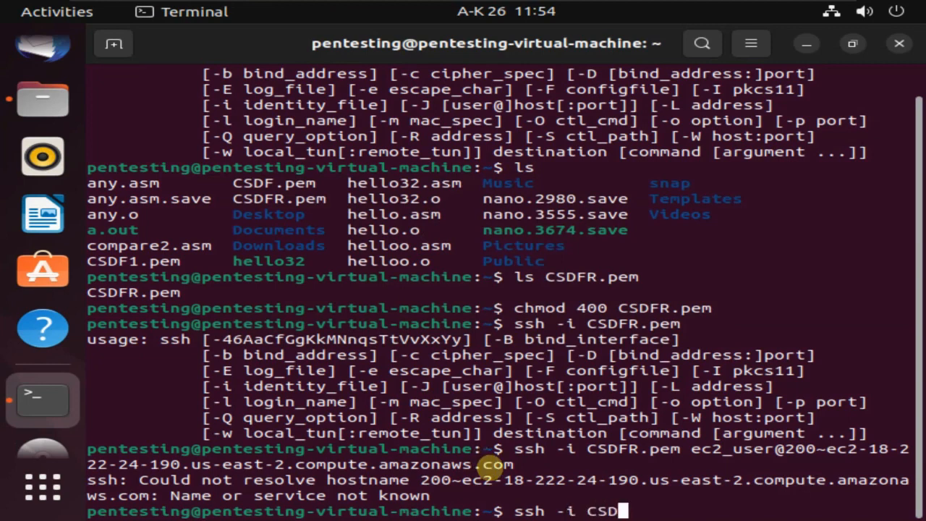
{"action": "type", "text": "FR.p"}
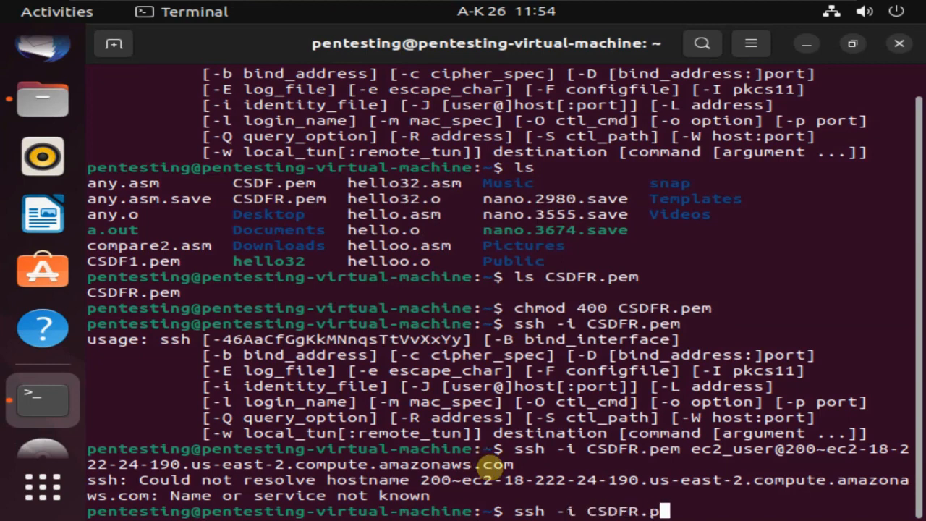
{"action": "type", "text": "em ec2"}
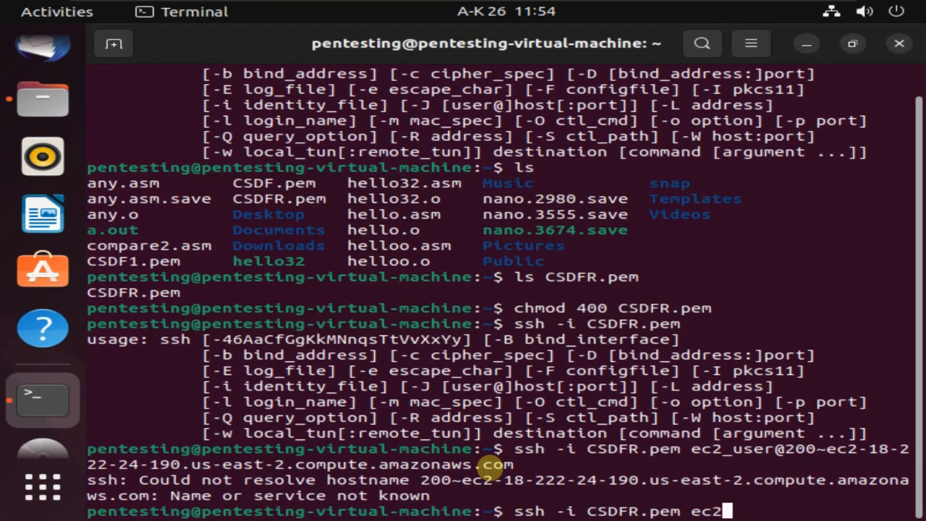
{"action": "type", "text": "-user@"}
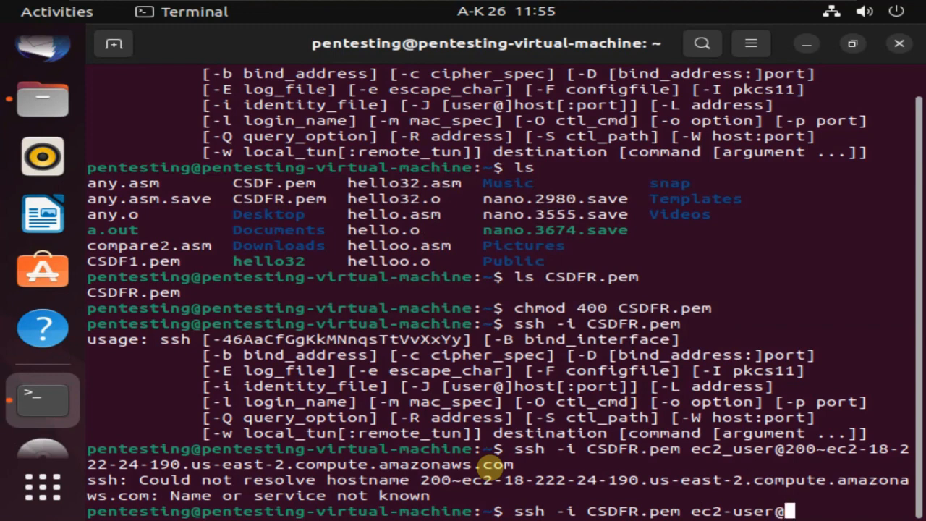
{"action": "key", "text": "ctrl+shift+v"}
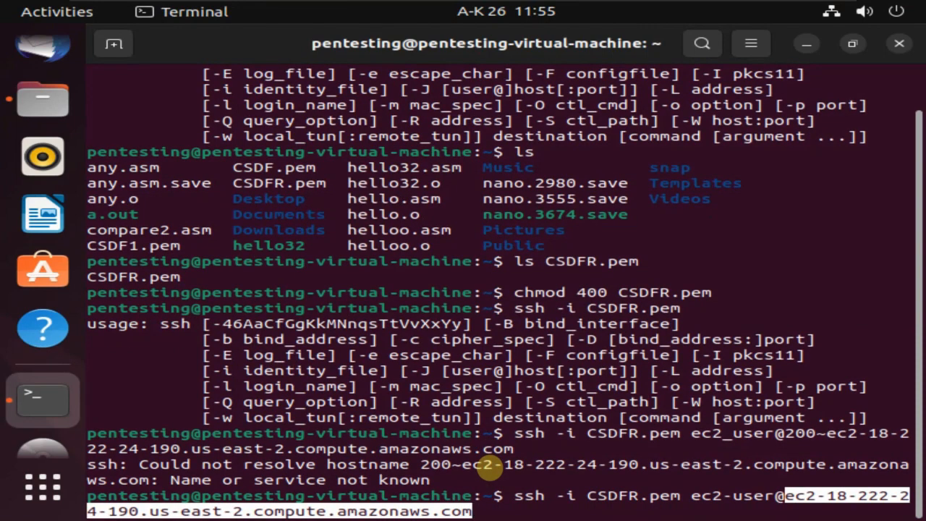
{"action": "key", "text": "Return"}
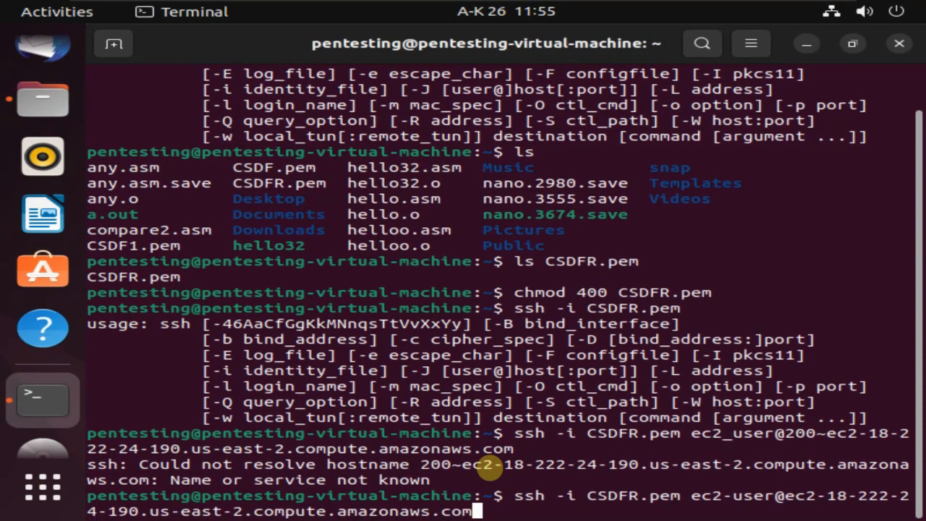
{"action": "key", "text": "Return"}
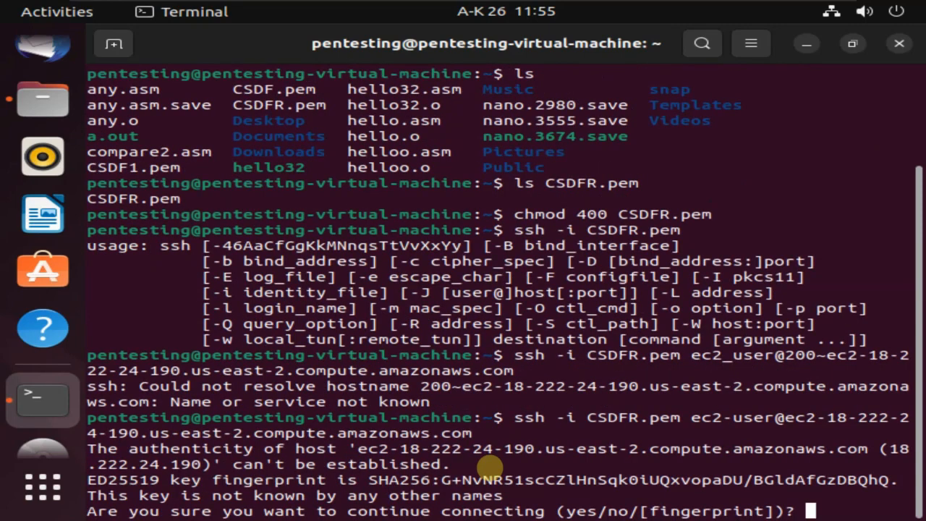
{"action": "type", "text": "yes"}
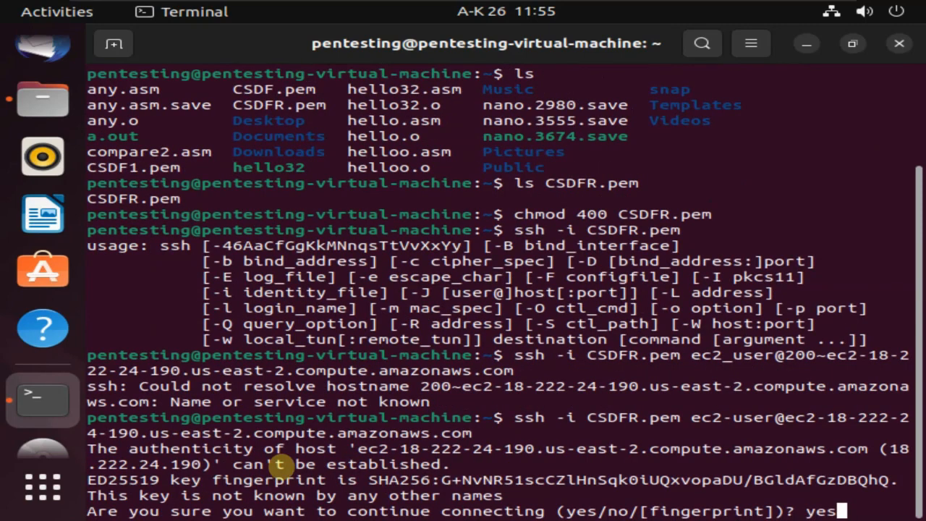
{"action": "key", "text": "Return"}
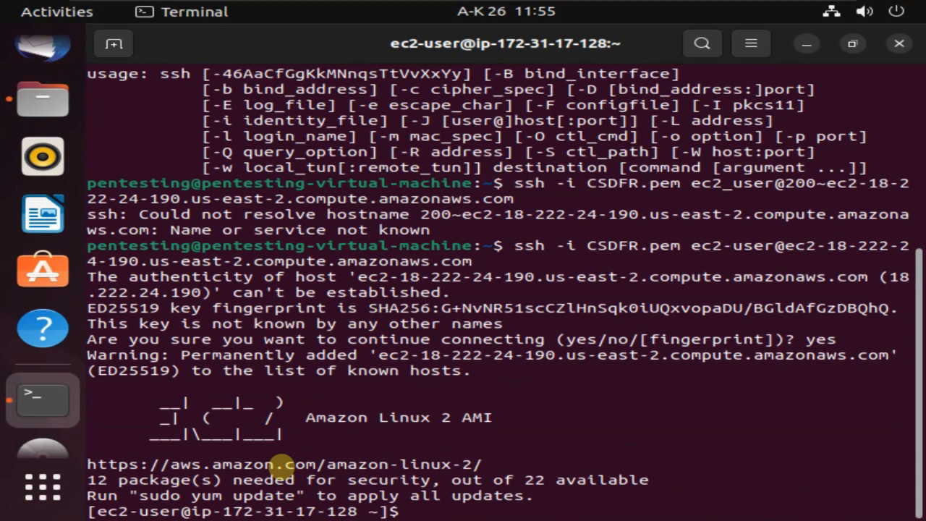
Run top, then run sudo yum update after removing the stray 'o' typo.
{"action": "type", "text": "top"}
{"action": "key", "text": "Return"}
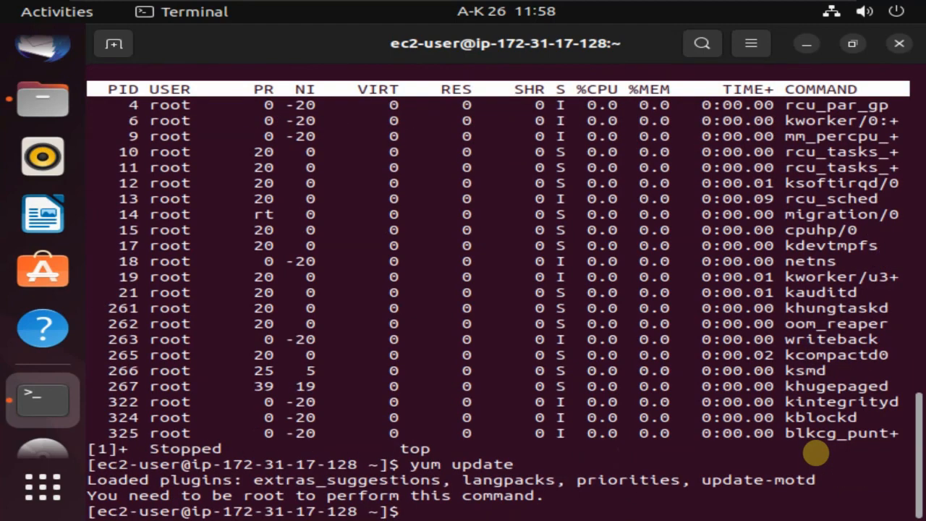
{"action": "type", "text": "sudo oyum upda"}
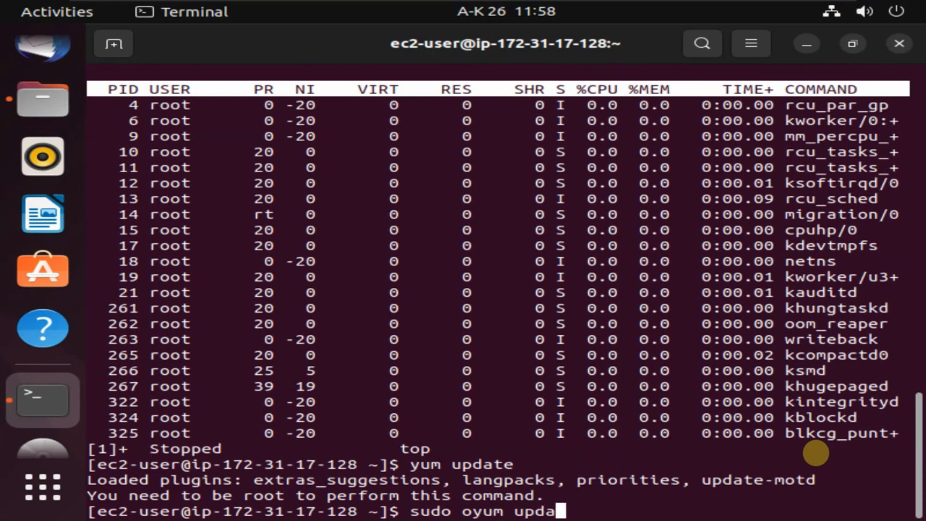
{"action": "type", "text": "te"}
{"action": "key", "text": "Left"}
{"action": "key", "text": "Left"}
{"action": "key", "text": "Left"}
{"action": "key", "text": "Left"}
{"action": "key", "text": "Left"}
{"action": "key", "text": "Left"}
{"action": "key", "text": "Left"}
{"action": "key", "text": "Left"}
{"action": "key", "text": "Left"}
{"action": "key", "text": "Left"}
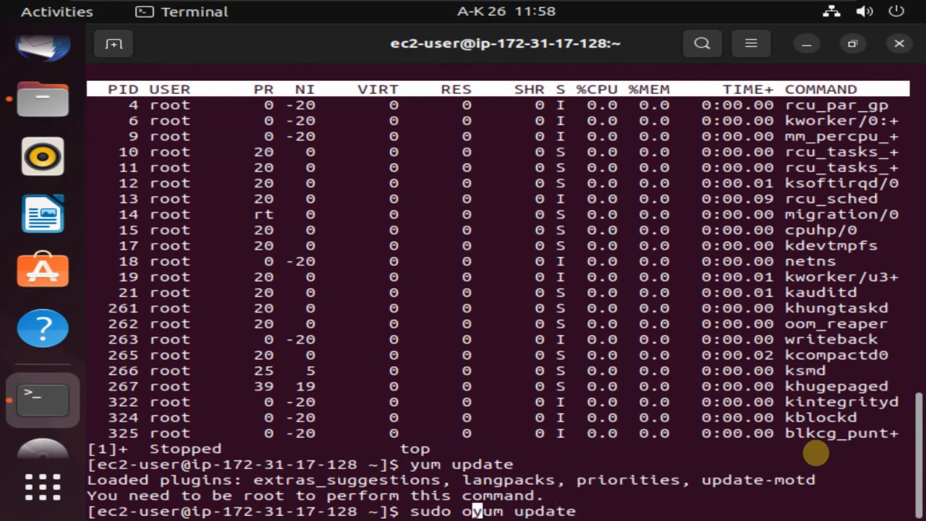
{"action": "key", "text": "Left"}
{"action": "key", "text": "Delete"}
{"action": "key", "text": "Right"}
{"action": "key", "text": "Right"}
{"action": "key", "text": "Right"}
{"action": "key", "text": "Right"}
{"action": "key", "text": "Right"}
{"action": "key", "text": "Right"}
{"action": "key", "text": "Right"}
{"action": "key", "text": "Right"}
{"action": "key", "text": "Right"}
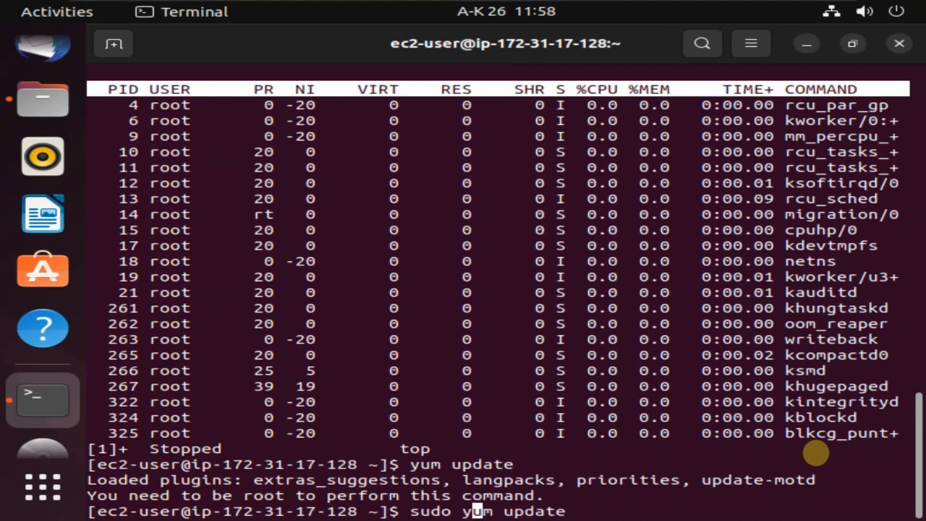
{"action": "key", "text": "Right"}
{"action": "key", "text": "Return"}
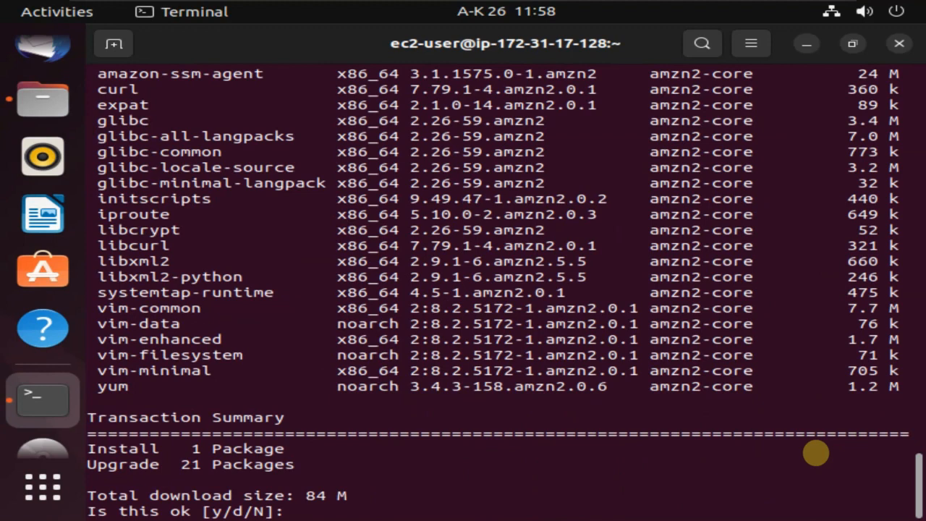
Answer y to download and install the kernel and 21 package updates.
{"action": "type", "text": "y"}
{"action": "key", "text": "Return"}
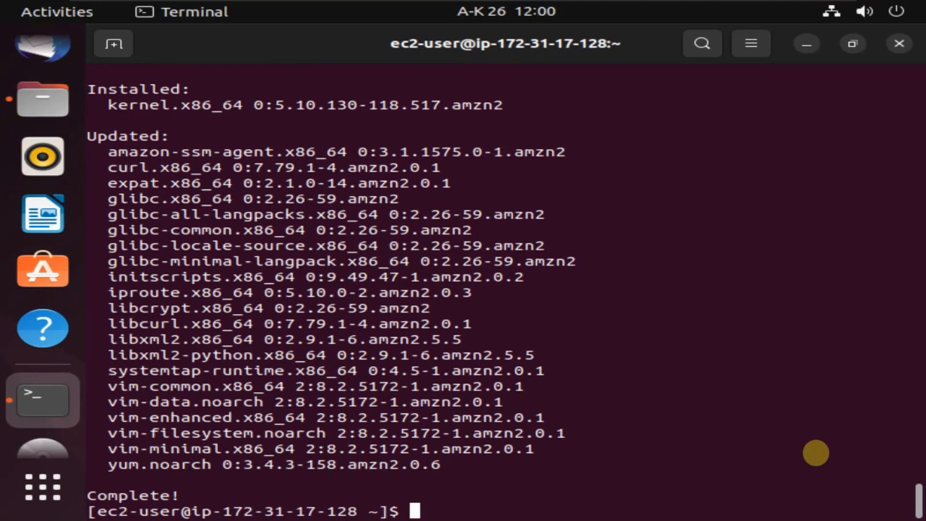
In nano, write 'this is cloud architecture security course' and save it as 'my first file'.
{"action": "type", "text": "nano"}
{"action": "key", "text": "Return"}
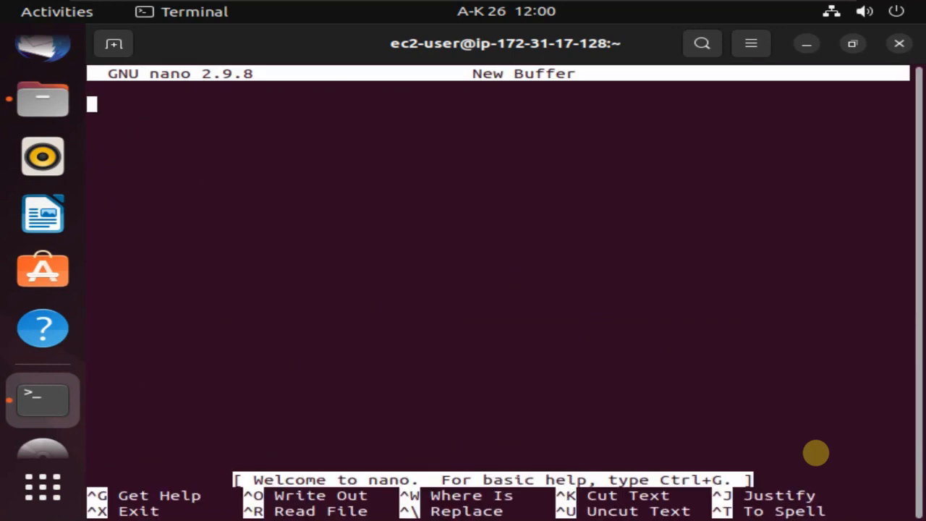
{"action": "type", "text": "this is c"}
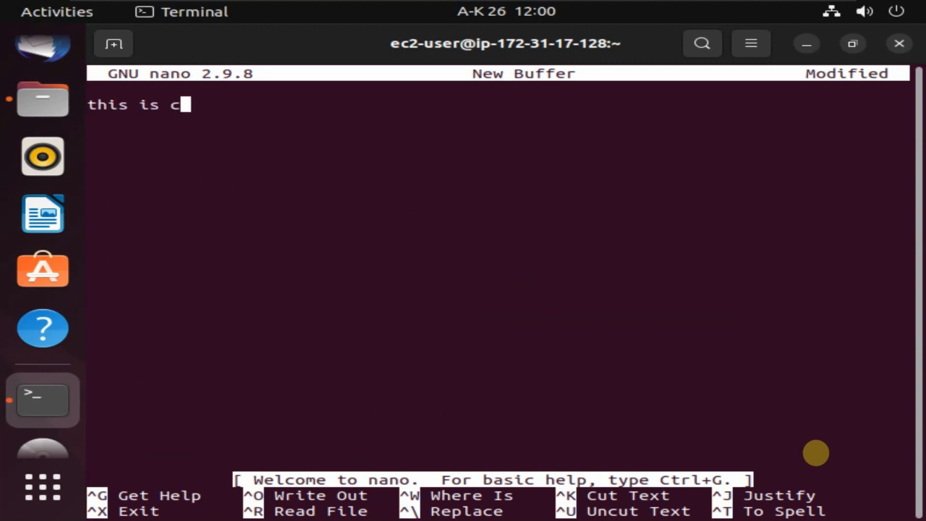
{"action": "type", "text": "loud a"}
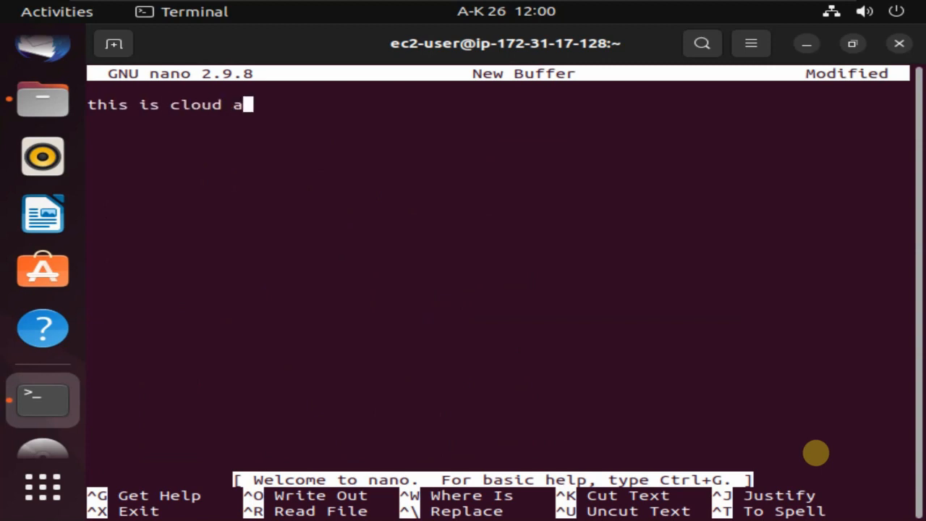
{"action": "type", "text": "rchitecture"}
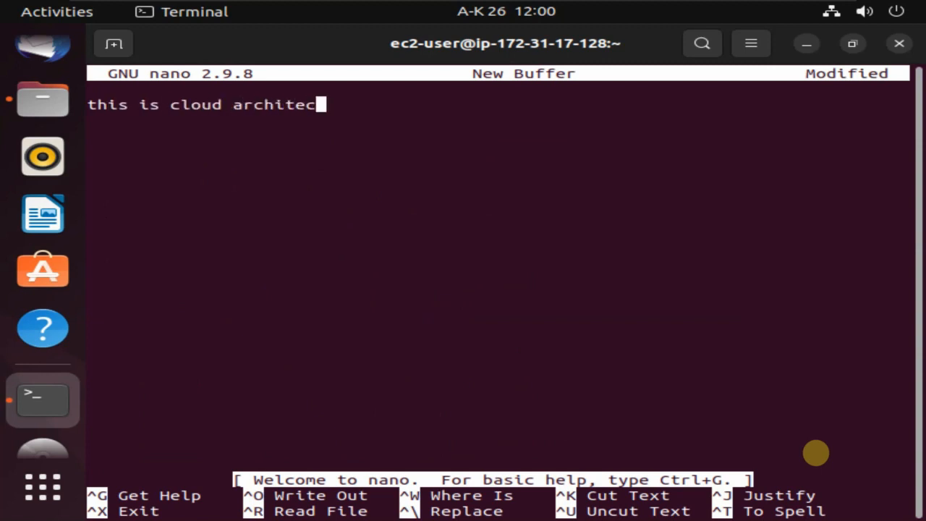
{"action": "type", "text": "security course"}
{"action": "key", "text": "ctrl+o"}
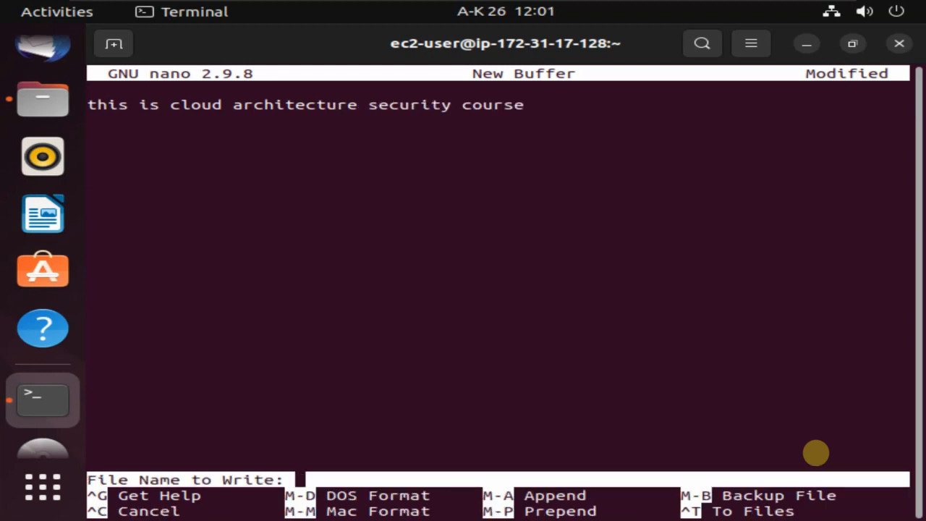
{"action": "type", "text": "my first file"}
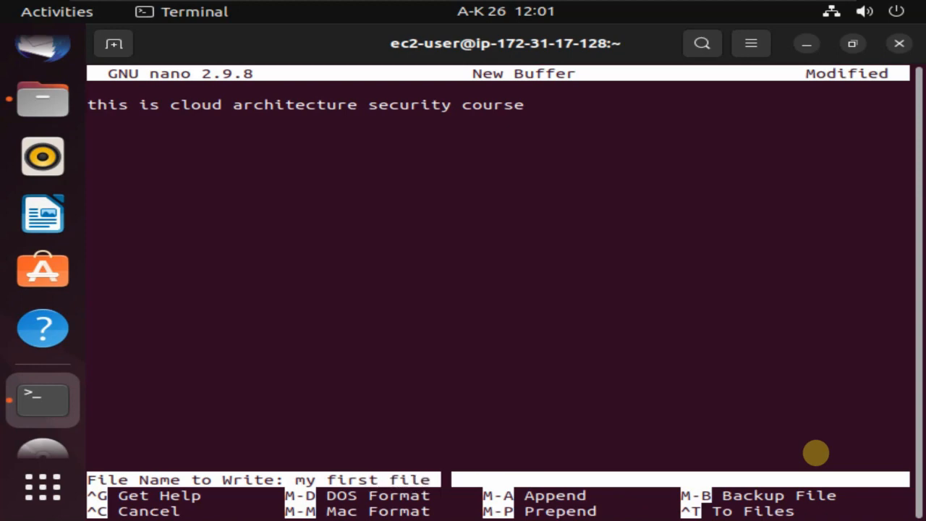
{"action": "key", "text": "Return"}
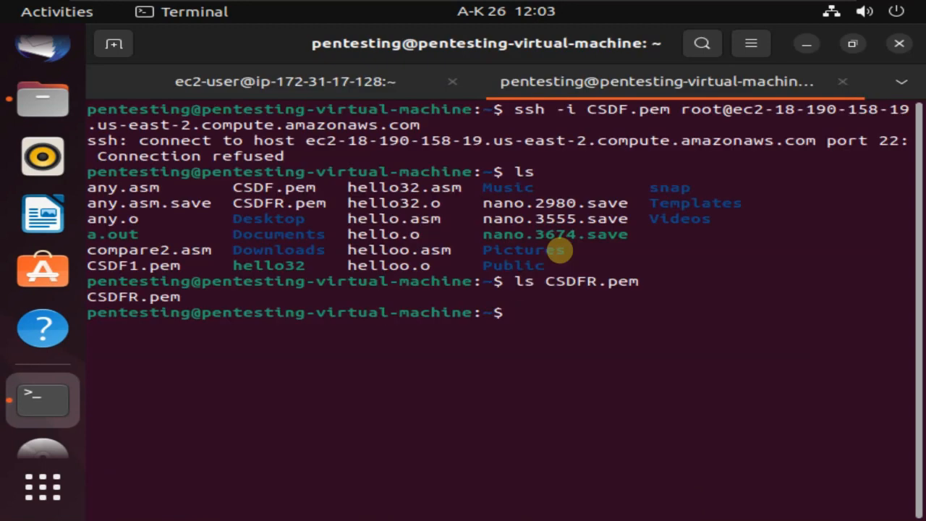
Set CSDFR.pem permissions to 400 with chmod in the new tab.
{"action": "type", "text": "chmod"}
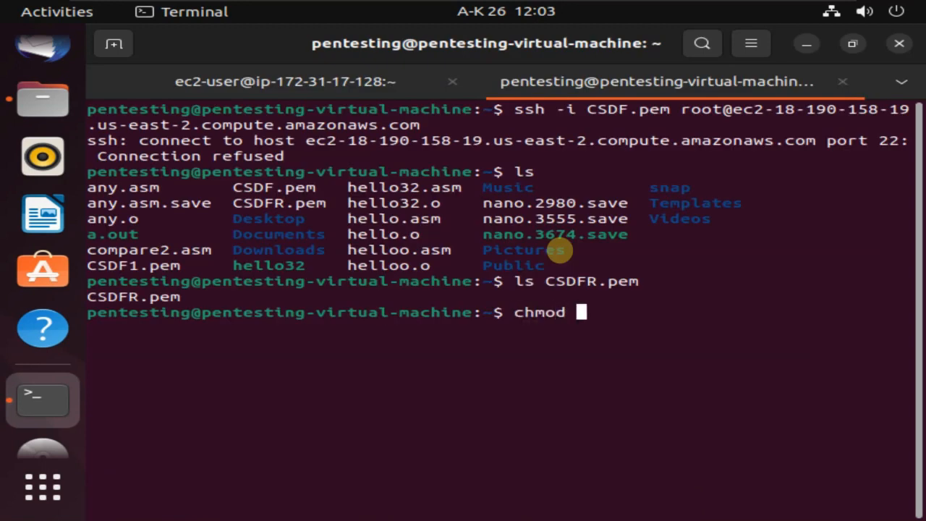
{"action": "type", "text": "400 "}
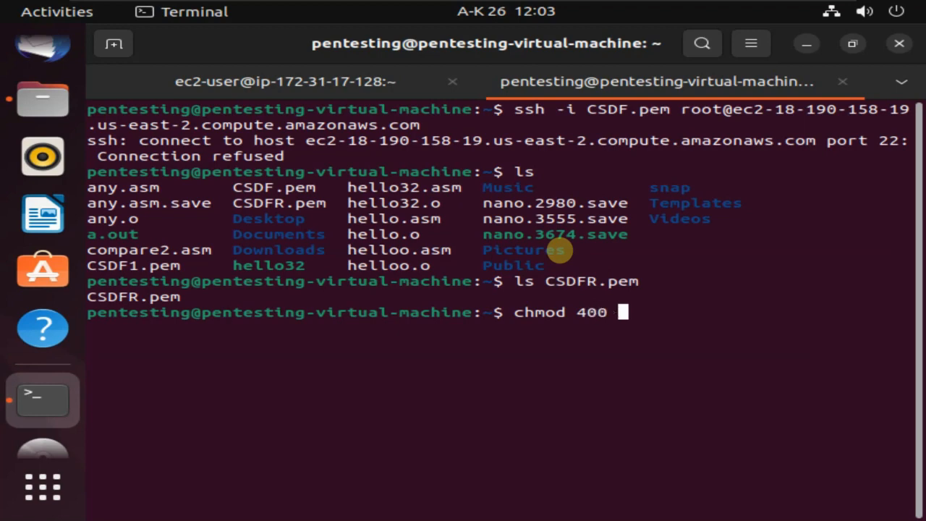
{"action": "type", "text": "CS"}
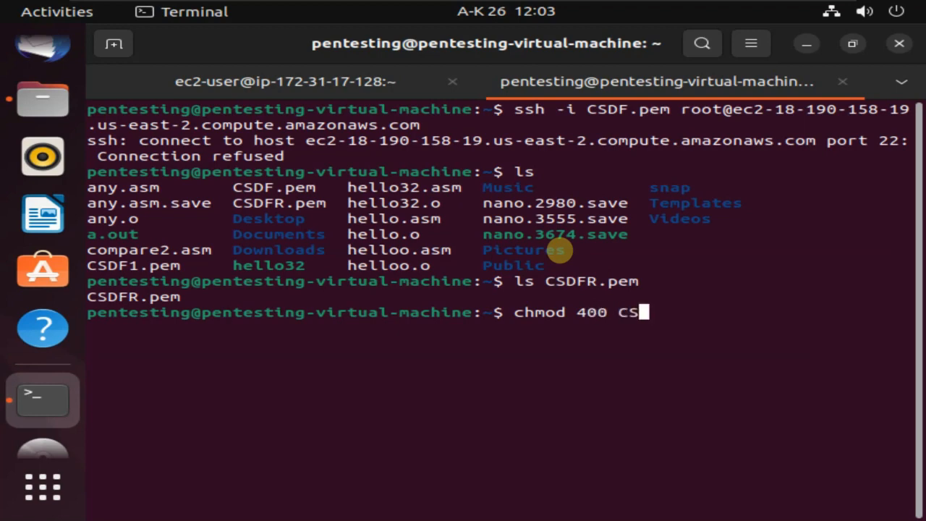
{"action": "type", "text": "DFR.PEM"}
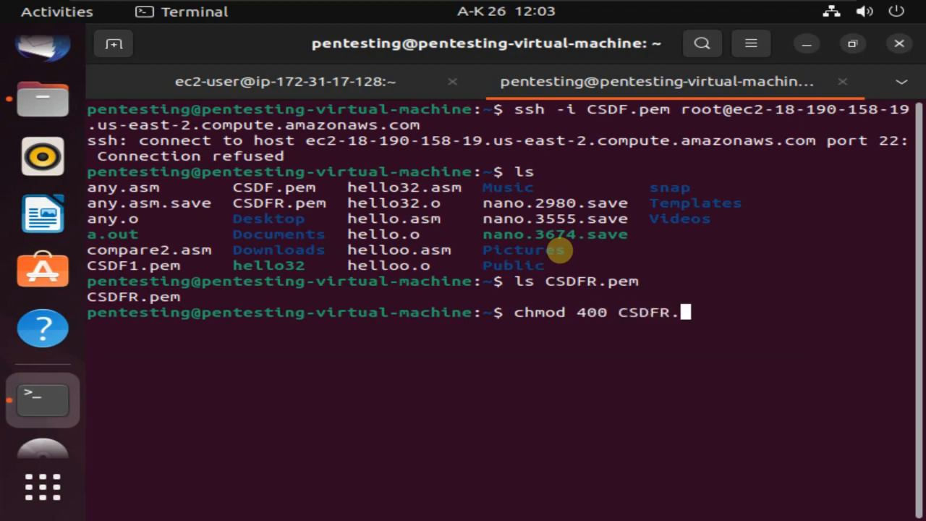
{"action": "key", "text": "BackSpace"}
{"action": "key", "text": "BackSpace"}
{"action": "key", "text": "BackSpace"}
{"action": "type", "text": "pem"}
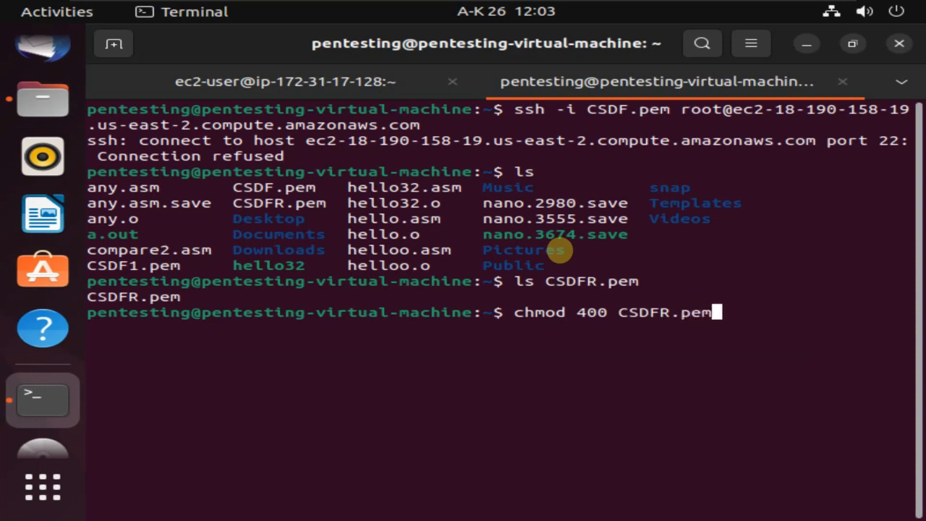
{"action": "key", "text": "Return"}
Paste the ssh command, strip the quotes around CSDFR.pem, and connect to the instance.
{"action": "key", "text": "ctrl+shift+v"}
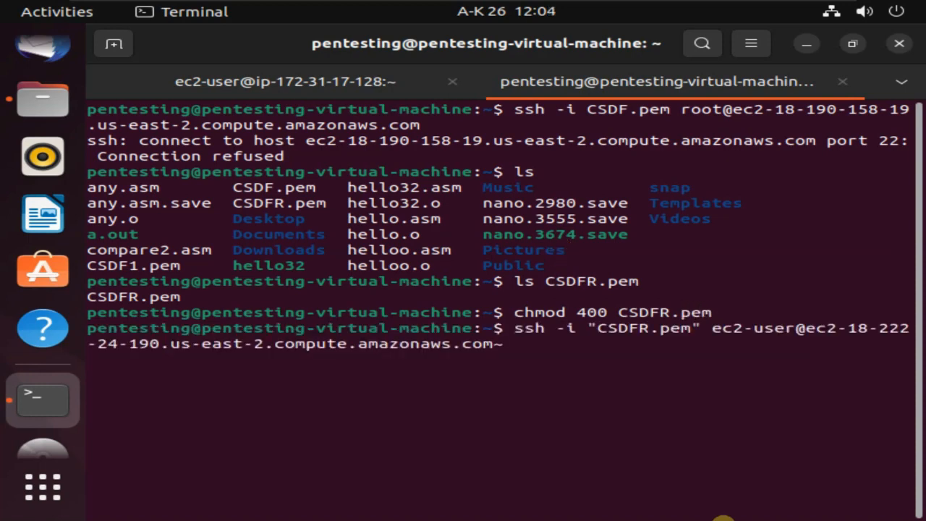
{"action": "key", "text": "Home"}
{"action": "key", "text": "Right"}
{"action": "key", "text": "Right"}
{"action": "key", "text": "Right"}
{"action": "key", "text": "Right"}
{"action": "key", "text": "Right"}
{"action": "key", "text": "Right"}
{"action": "key", "text": "Right"}
{"action": "key", "text": "Right"}
{"action": "key", "text": "Right"}
{"action": "key", "text": "Right"}
{"action": "key", "text": "Right"}
{"action": "key", "text": "Right"}
{"action": "key", "text": "Right"}
{"action": "key", "text": "Right"}
{"action": "key", "text": "Right"}
{"action": "key", "text": "Right"}
{"action": "key", "text": "Right"}
{"action": "key", "text": "Right"}
{"action": "key", "text": "Right"}
{"action": "key", "text": "Right"}
{"action": "key", "text": "Right"}
{"action": "key", "text": "Right"}
{"action": "key", "text": "Left"}
{"action": "key", "text": "Left"}
{"action": "key", "text": "Left"}
{"action": "key", "text": "Left"}
{"action": "key", "text": "Left"}
{"action": "key", "text": "Left"}
{"action": "key", "text": "Left"}
{"action": "key", "text": "Left"}
{"action": "key", "text": "Left"}
{"action": "key", "text": "Left"}
{"action": "key", "text": "Left"}
{"action": "key", "text": "Left"}
{"action": "key", "text": "Left"}
{"action": "key", "text": "Left"}
{"action": "key", "text": "Left"}
{"action": "key", "text": "Left"}
{"action": "key", "text": "Left"}
{"action": "key", "text": "Left"}
{"action": "key", "text": "Left"}
{"action": "key", "text": "Left"}
{"action": "key", "text": "Delete"}
{"action": "key", "text": "Left"}
{"action": "key", "text": "Left"}
{"action": "key", "text": "Left"}
{"action": "key", "text": "Left"}
{"action": "key", "text": "Left"}
{"action": "key", "text": "Left"}
{"action": "key", "text": "Left"}
{"action": "key", "text": "Left"}
{"action": "key", "text": "Left"}
{"action": "key", "text": "Left"}
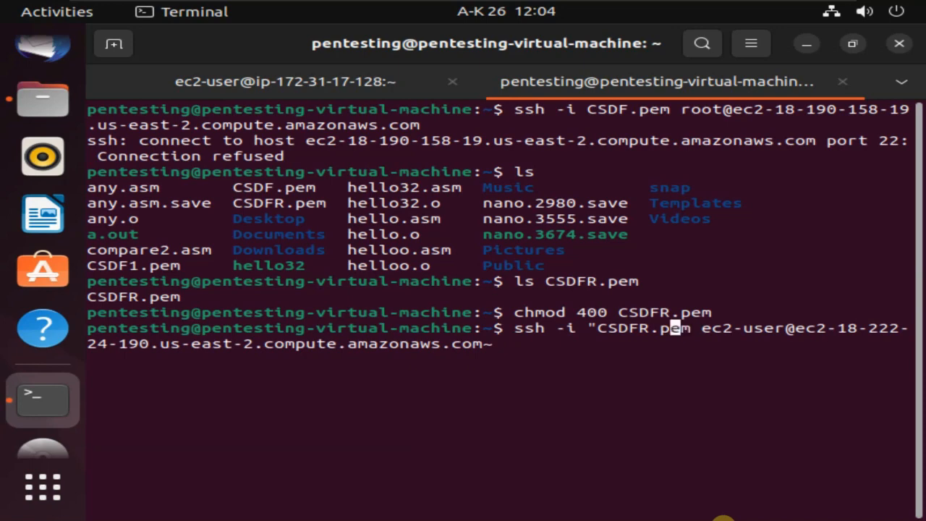
{"action": "key", "text": "Delete"}
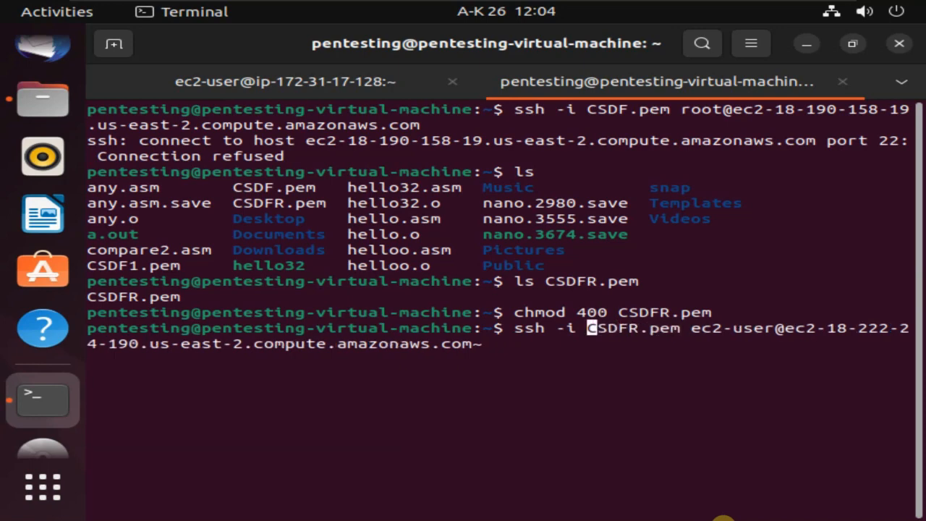
{"action": "key", "text": "Right"}
{"action": "key", "text": "Right"}
{"action": "key", "text": "Right"}
{"action": "key", "text": "Right"}
{"action": "key", "text": "Right"}
{"action": "key", "text": "Right"}
{"action": "key", "text": "Right"}
{"action": "key", "text": "Right"}
{"action": "key", "text": "Right"}
{"action": "key", "text": "Right"}
{"action": "key", "text": "Right"}
{"action": "key", "text": "Right"}
{"action": "key", "text": "Right"}
{"action": "key", "text": "Right"}
{"action": "key", "text": "Right"}
{"action": "key", "text": "Right"}
{"action": "key", "text": "Right"}
{"action": "key", "text": "Right"}
{"action": "key", "text": "Right"}
{"action": "key", "text": "Right"}
{"action": "key", "text": "Right"}
{"action": "key", "text": "Right"}
{"action": "key", "text": "Right"}
{"action": "key", "text": "Right"}
{"action": "key", "text": "Right"}
{"action": "key", "text": "Right"}
{"action": "key", "text": "Right"}
{"action": "key", "text": "Right"}
{"action": "key", "text": "Right"}
{"action": "key", "text": "Right"}
{"action": "key", "text": "Right"}
{"action": "key", "text": "Right"}
{"action": "key", "text": "Right"}
{"action": "key", "text": "Right"}
{"action": "key", "text": "Right"}
{"action": "key", "text": "Right"}
{"action": "key", "text": "Right"}
{"action": "key", "text": "Right"}
{"action": "key", "text": "Right"}
{"action": "key", "text": "Right"}
{"action": "key", "text": "Left"}
{"action": "key", "text": "Return"}
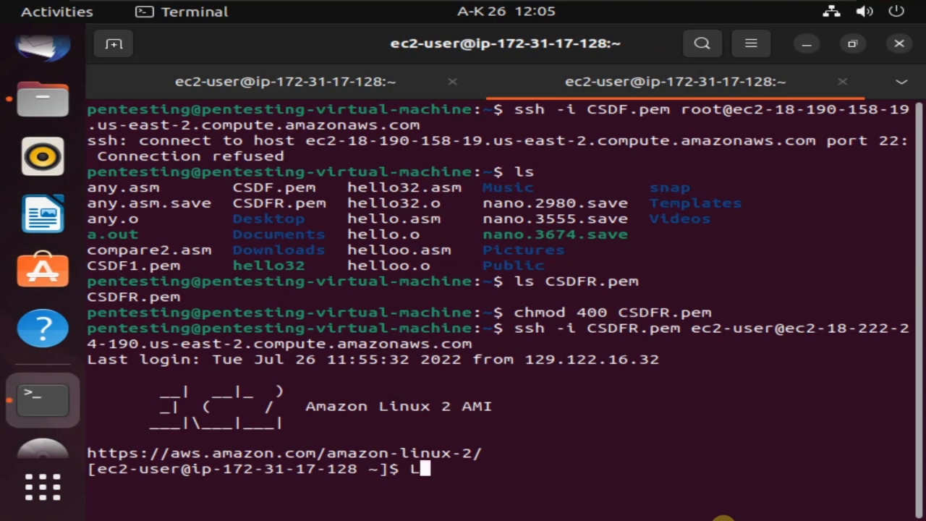
List the instance's home folder with ls to show 'my first file'.
{"action": "type", "text": "LS"}
{"action": "key", "text": "BackSpace"}
{"action": "key", "text": "BackSpace"}
{"action": "type", "text": "ls"}
{"action": "key", "text": "Return"}
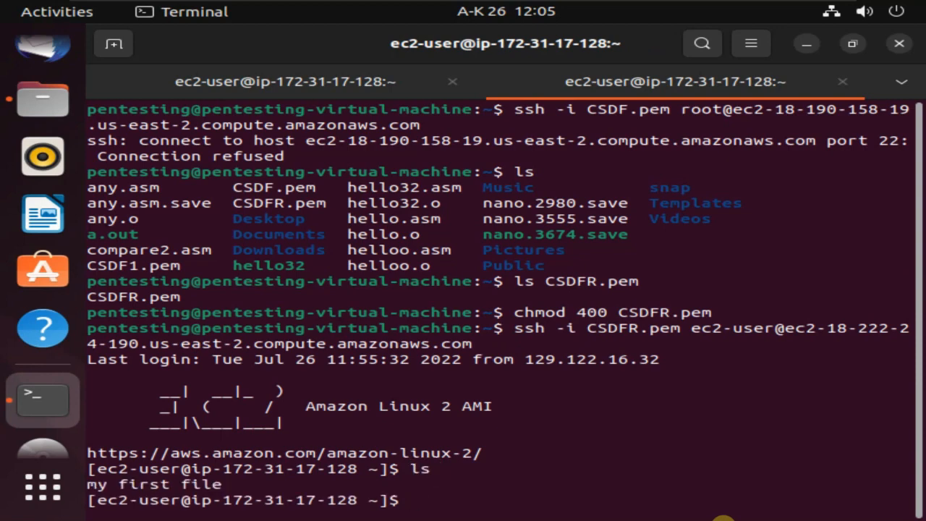